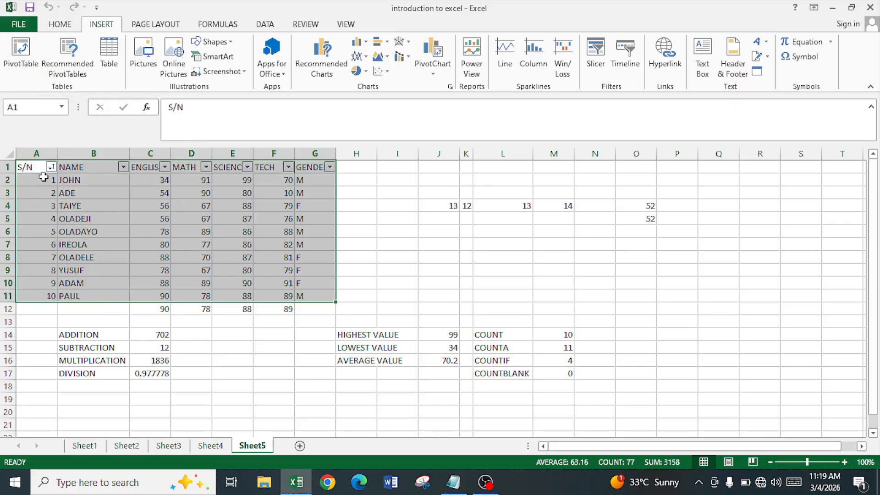
Insert the recommended PivotTable "Sum of MATH by GENDER" from the student score data on Sheet5.
left_click(71, 67)
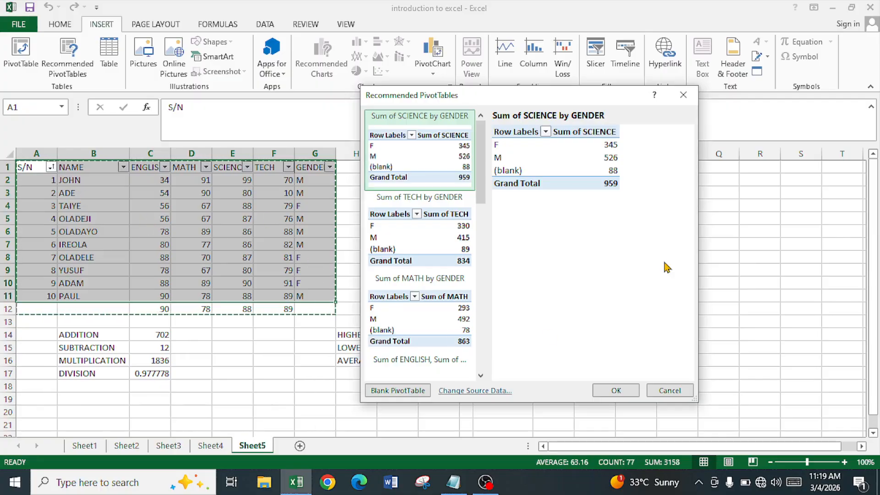
scroll(449, 205, "down", 10)
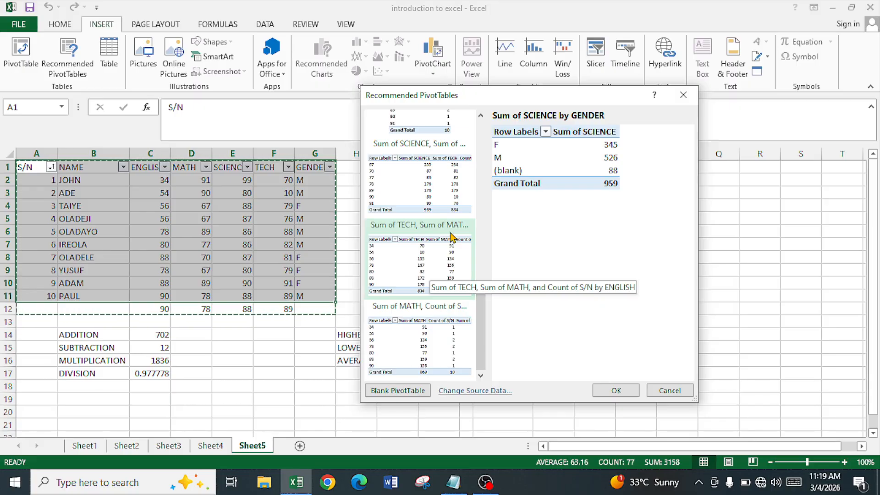
scroll(469, 211, "up", 3)
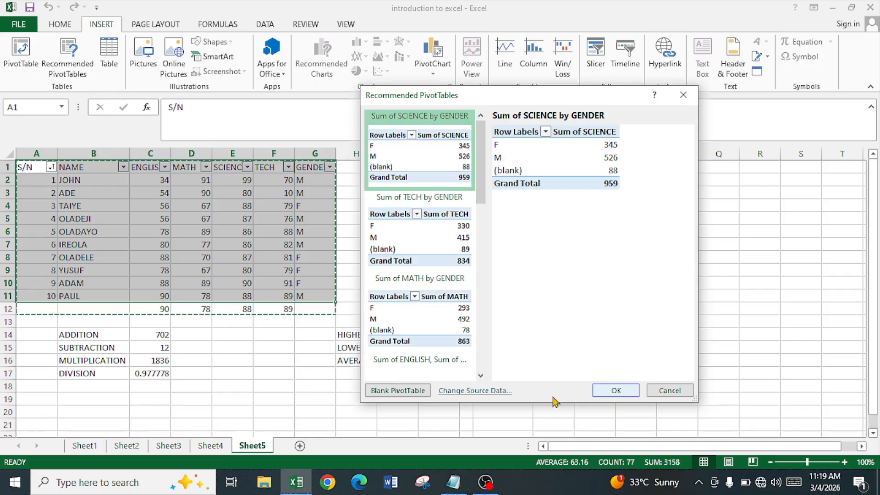
left_click(428, 247)
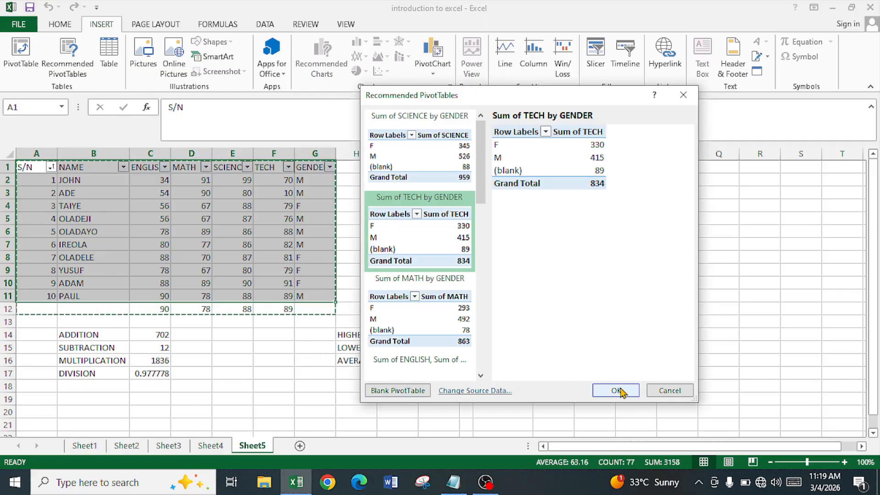
left_click(416, 337)
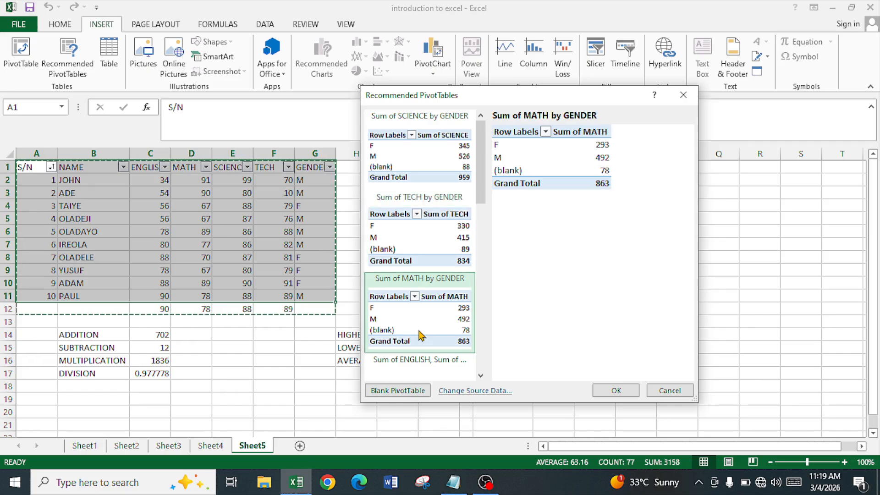
left_click(606, 390)
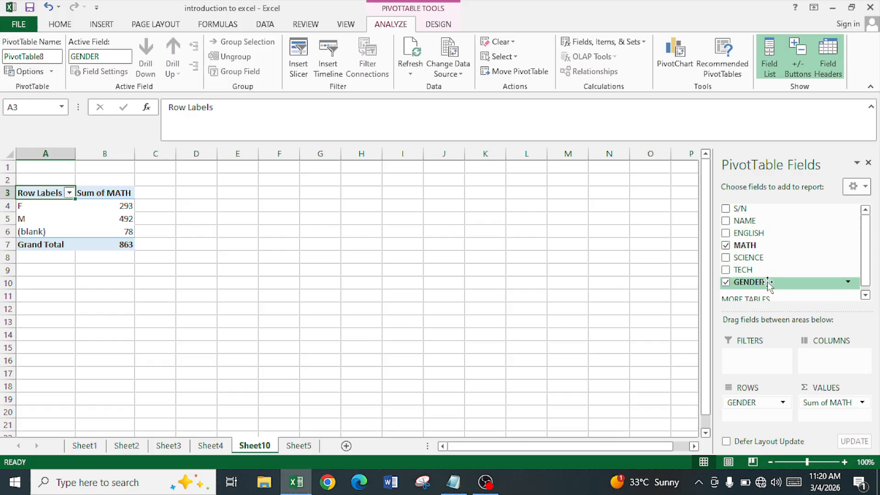
Add the SCIENCE field to the PivotTable as a summed value beside MATH.
left_click(126, 206)
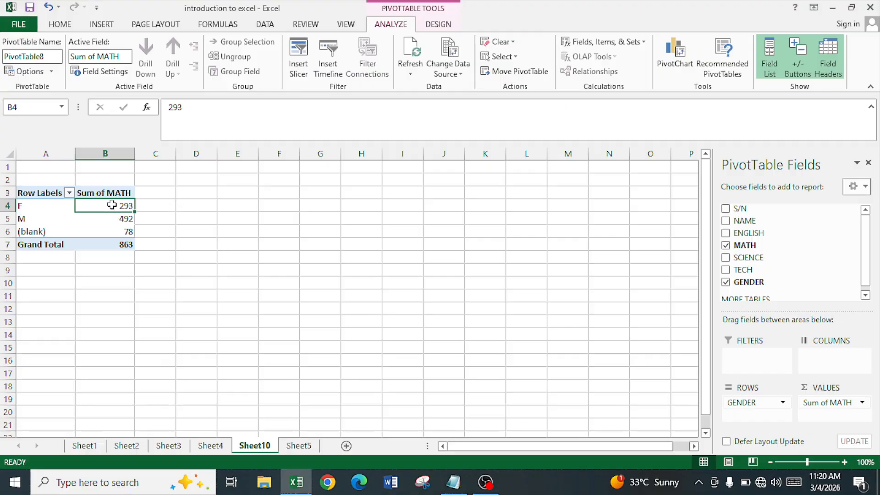
mouse_move(110, 205)
left_click(726, 258)
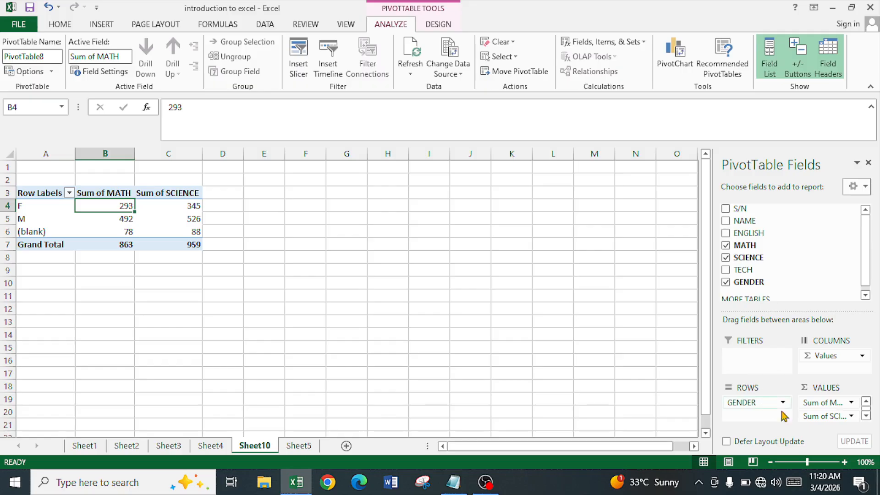
left_click(758, 404)
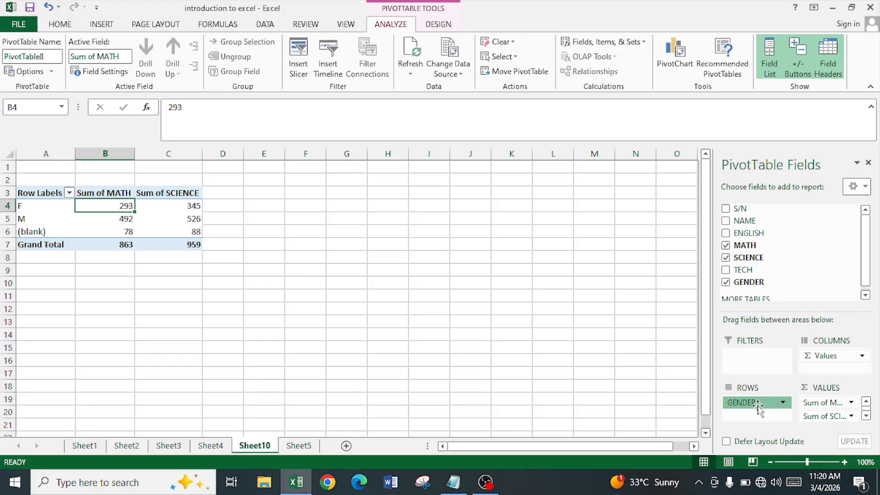
mouse_move(757, 405)
left_mouse_down()
mouse_move(760, 366)
mouse_move(742, 365)
mouse_move(742, 405)
left_mouse_up()
left_click_drag(820, 416, 817, 393)
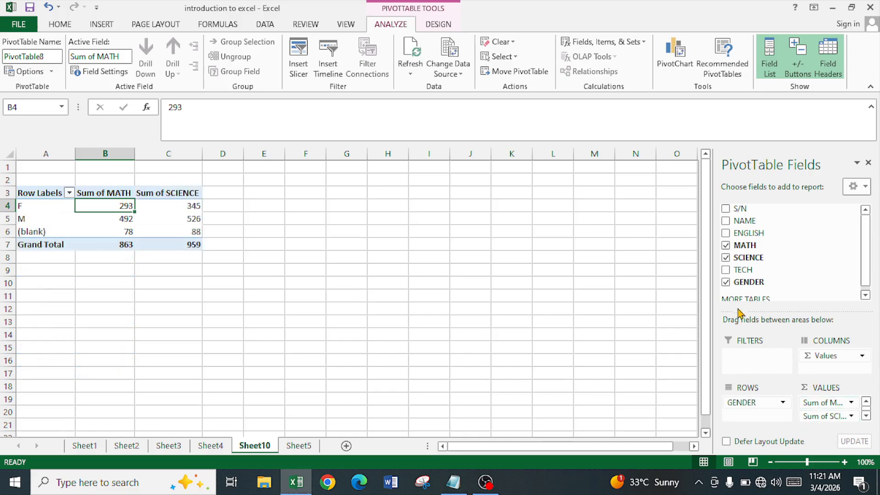
scroll(742, 296, "down", 1)
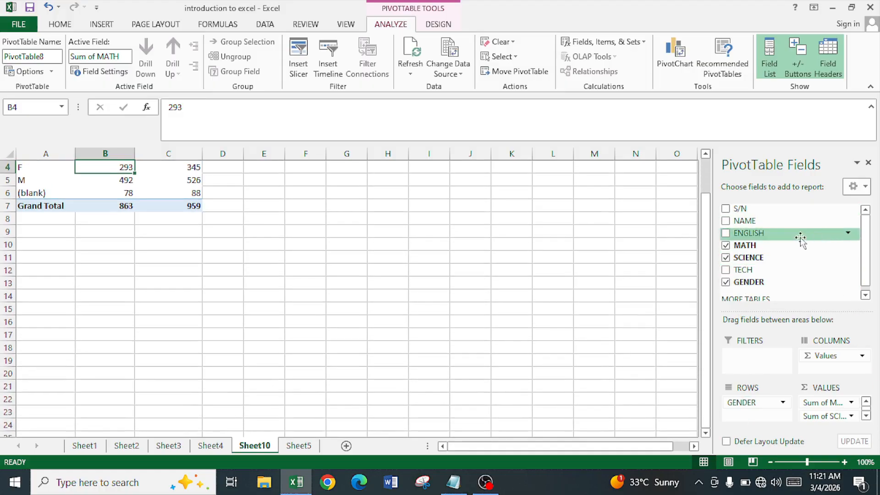
left_click(46, 57)
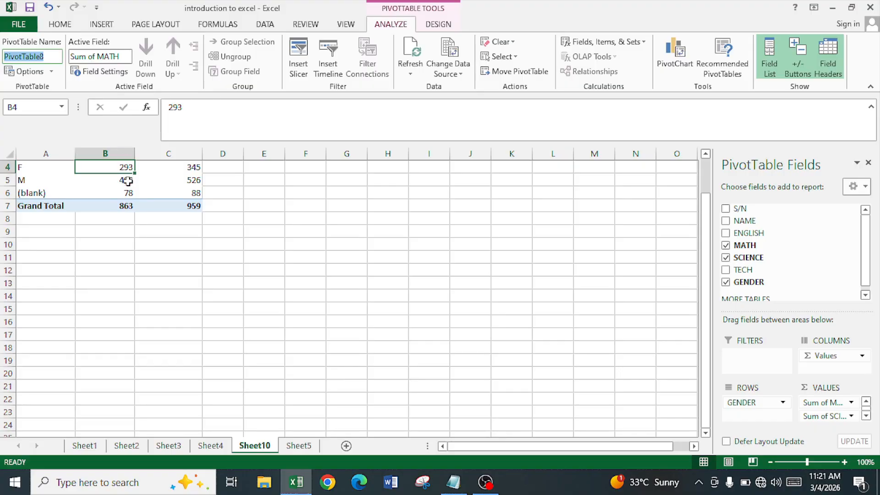
left_click(167, 168)
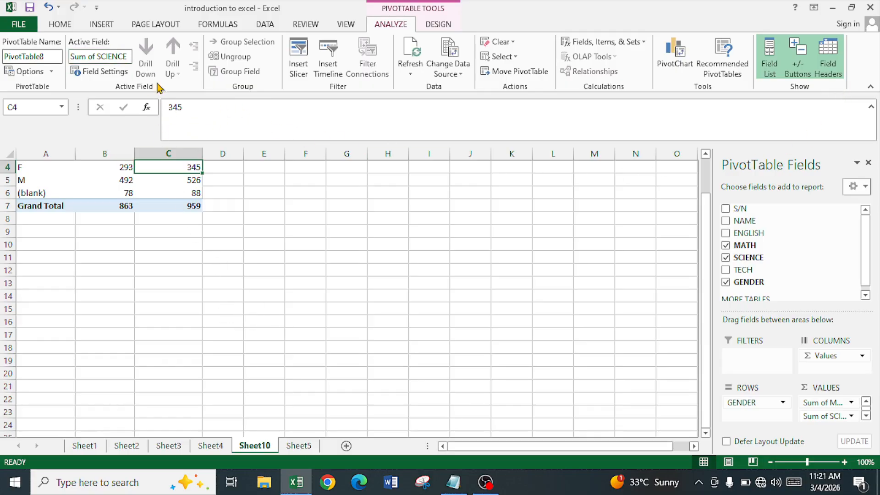
left_click(103, 28)
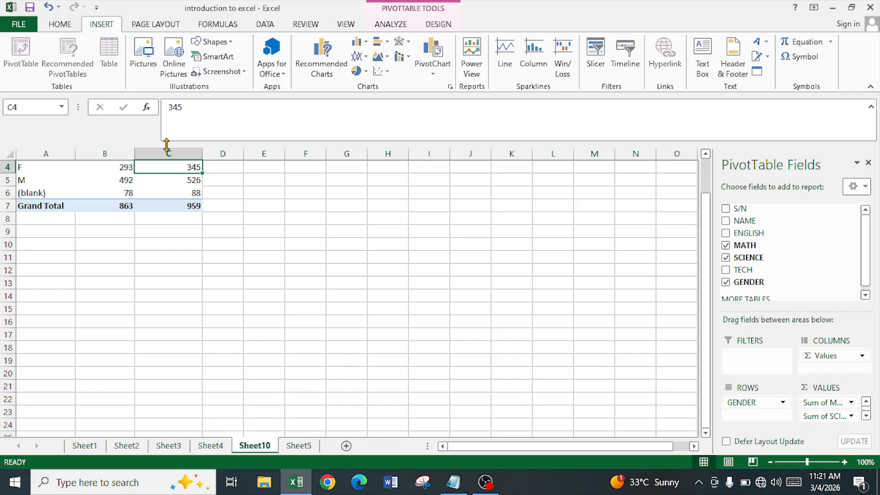
left_click(242, 240)
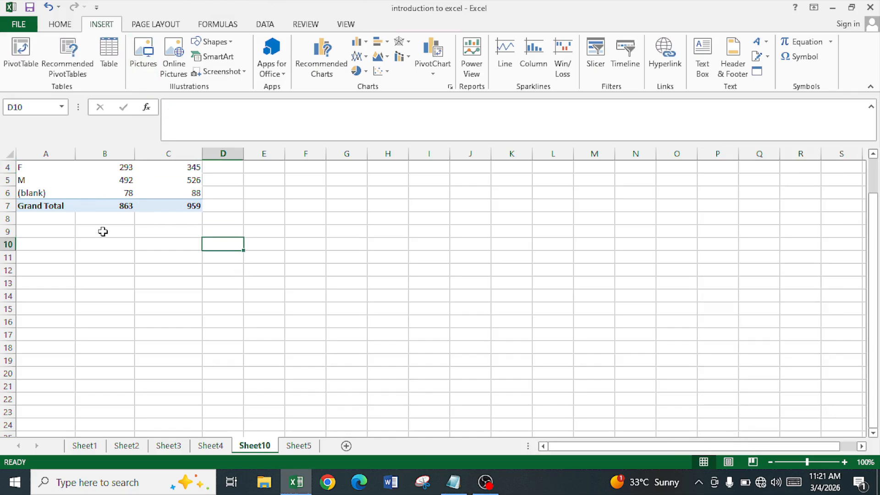
scroll(111, 220, "up", 1)
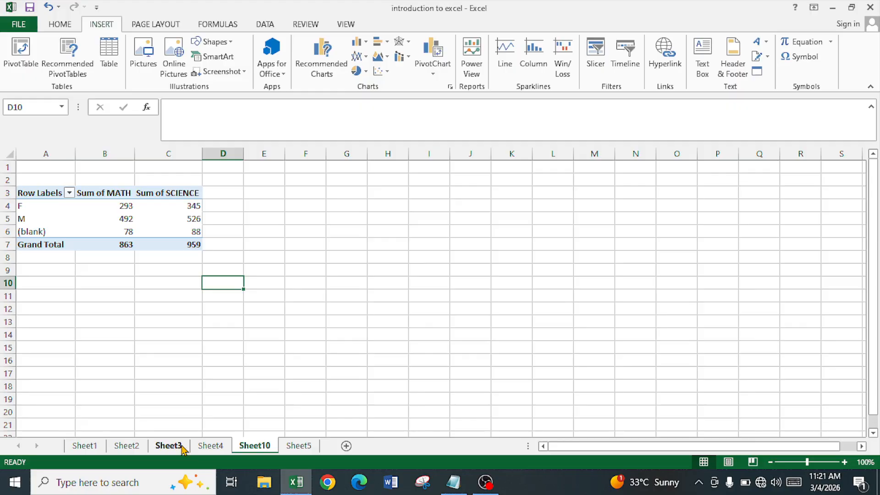
left_click(211, 447)
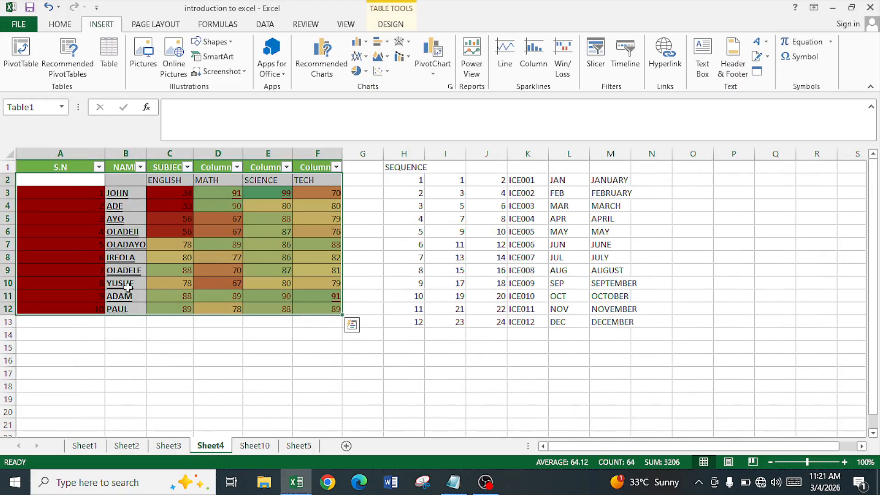
left_click(265, 450)
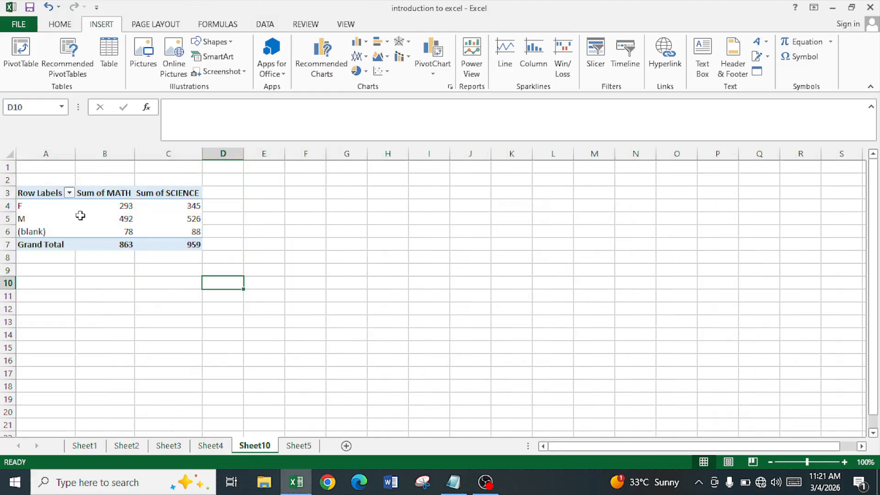
left_click(40, 193)
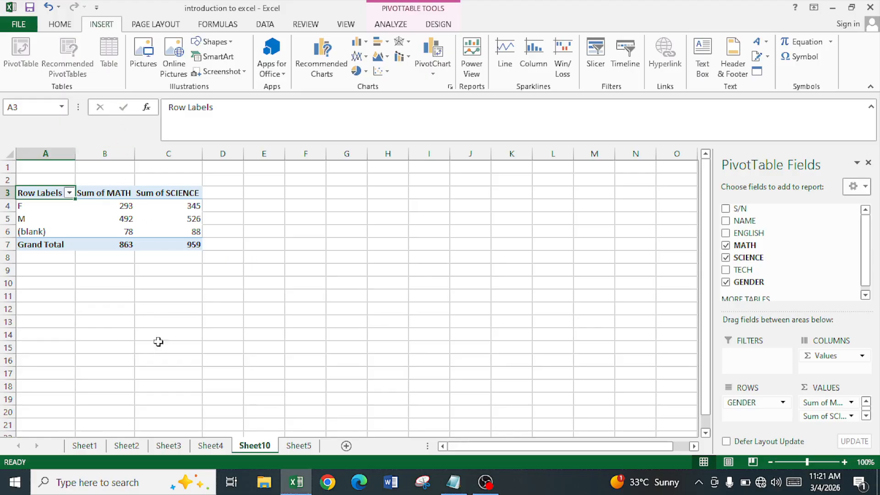
Copy the whole student score range from Sheet3 and paste it at A1 of a new worksheet.
left_click(170, 447)
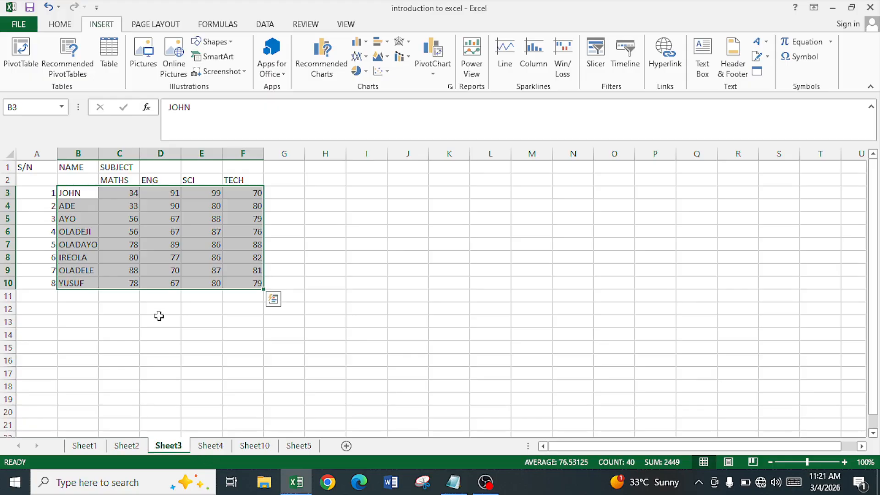
key("ctrl+a")
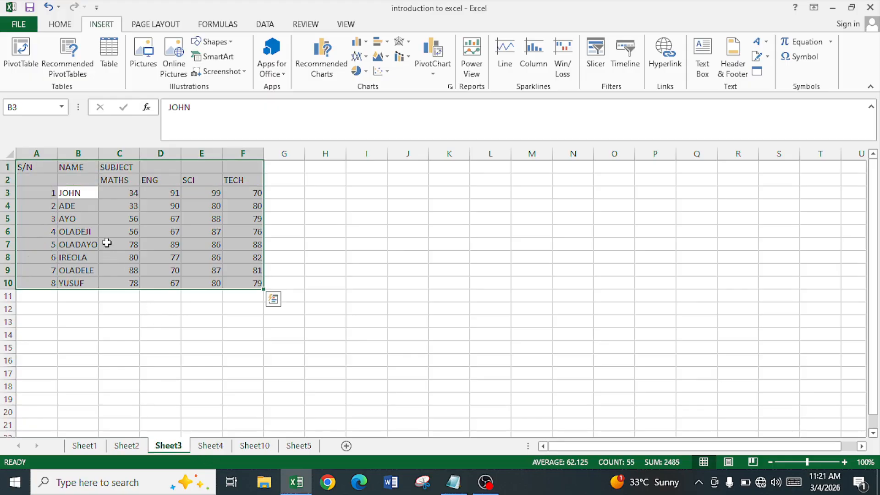
key("ctrl+c")
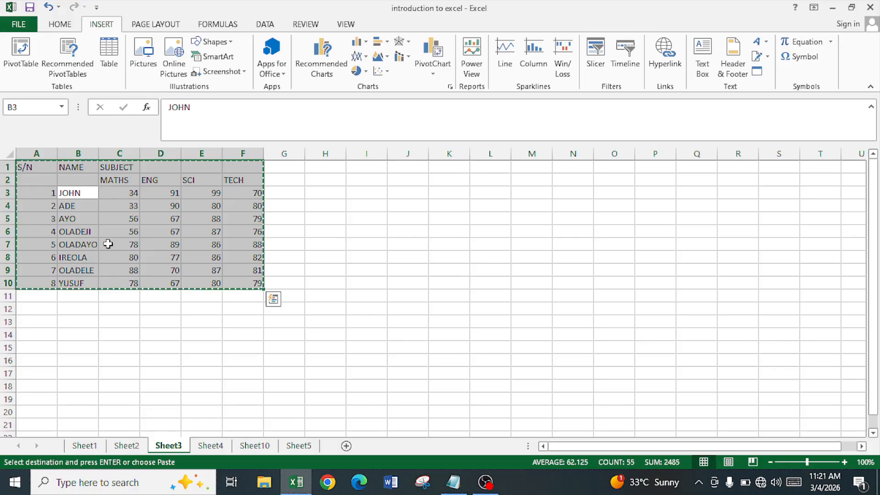
left_click(268, 446)
left_click(293, 450)
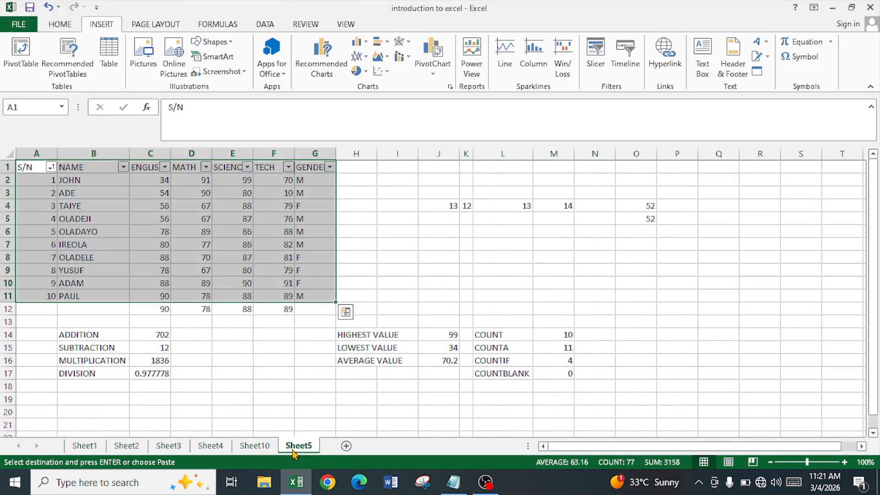
left_click(345, 447)
key("ctrl+v")
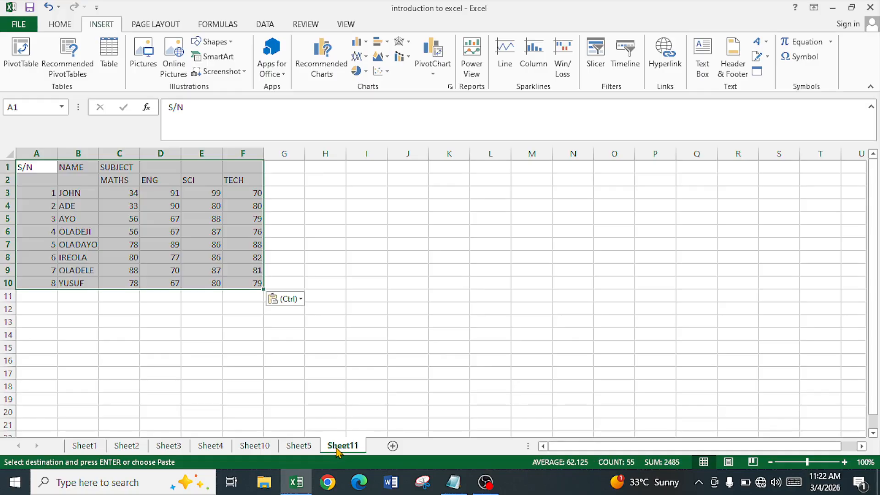
Convert the pasted range A1:F10 into a table, specifying that it has headers.
left_click(110, 58)
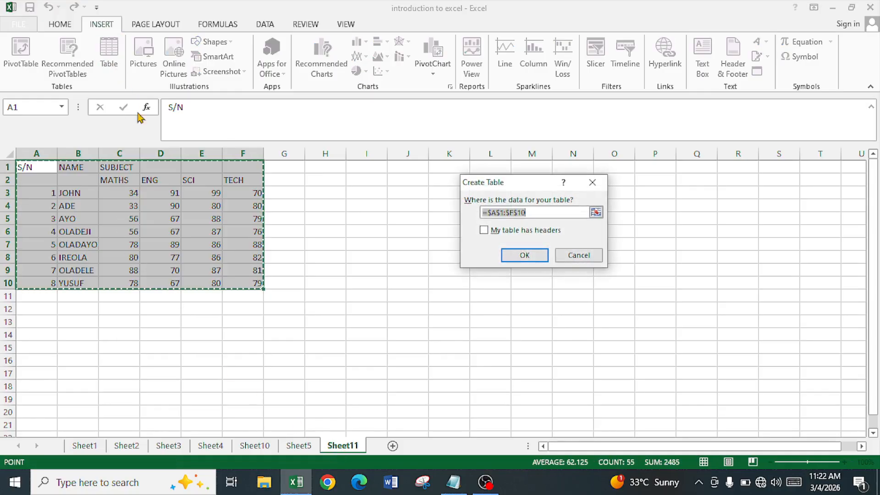
left_click(511, 231)
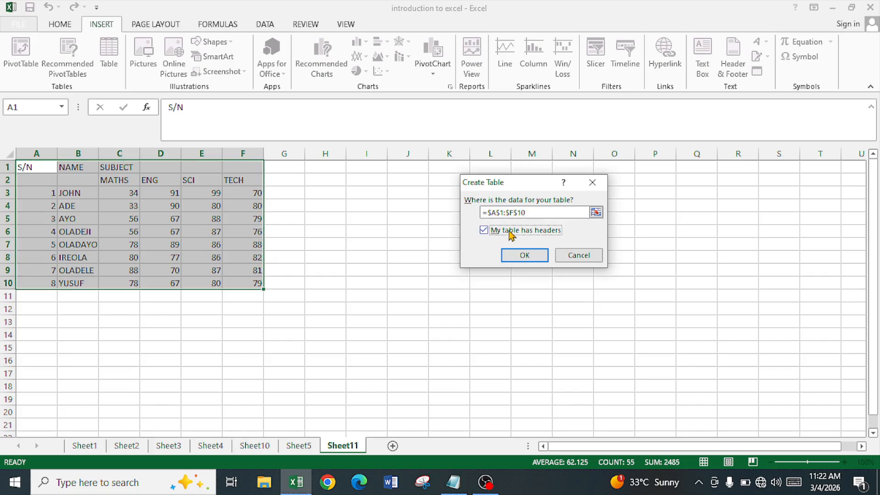
left_click(525, 255)
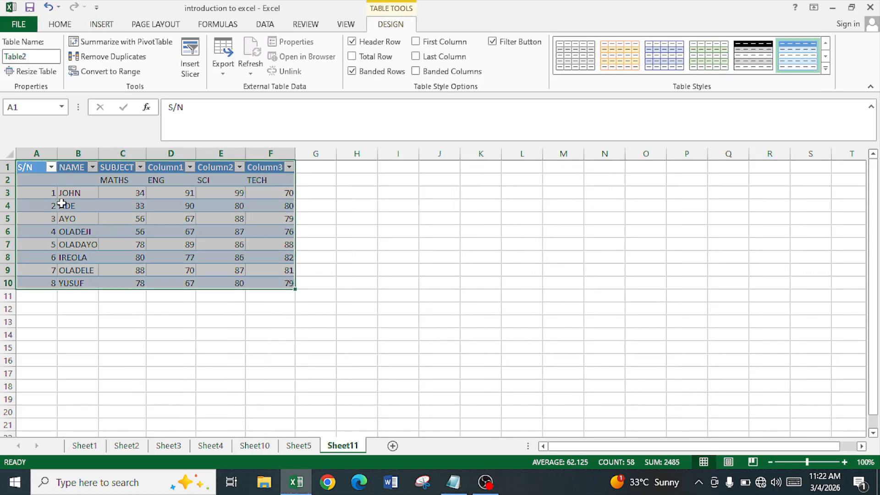
left_click(96, 205)
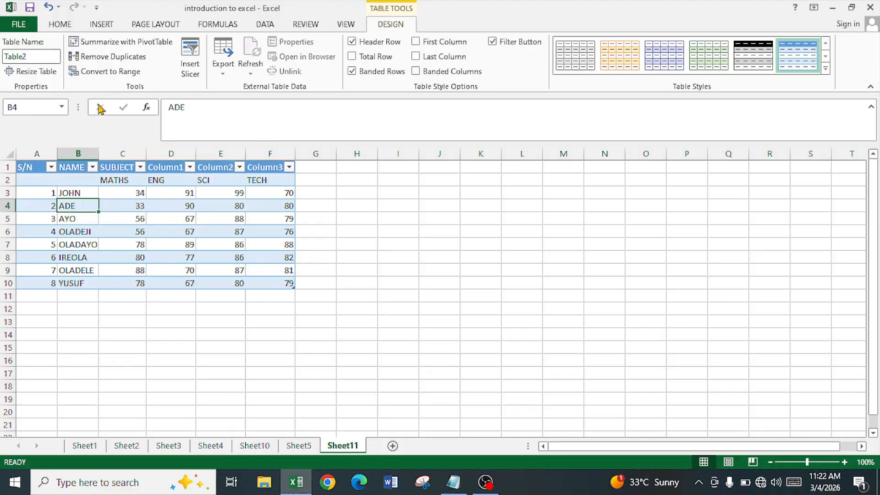
Try hiding the table's header row, showing a total row and hiding the filter buttons, restoring each setting.
left_click_drag(32, 167, 275, 281)
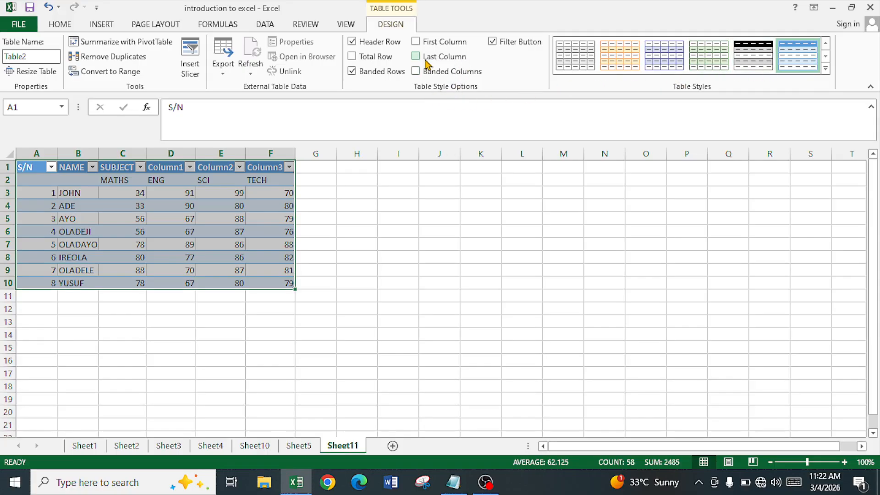
left_click(352, 45)
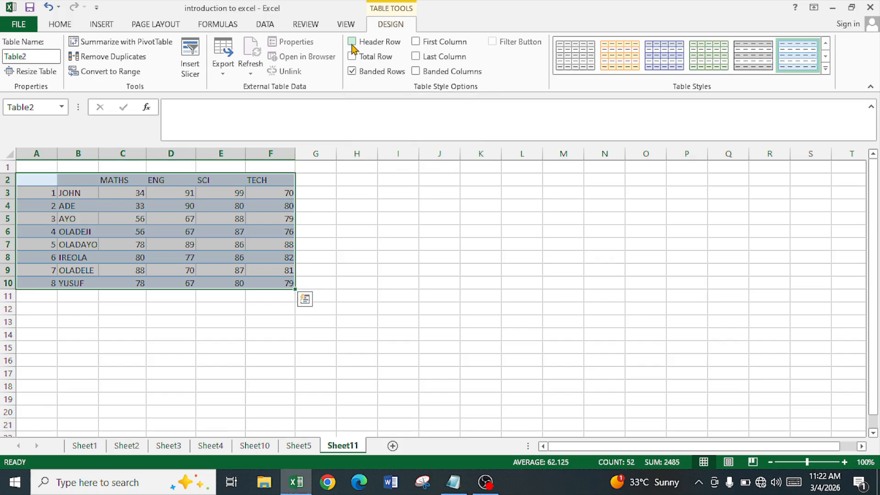
left_click(352, 44)
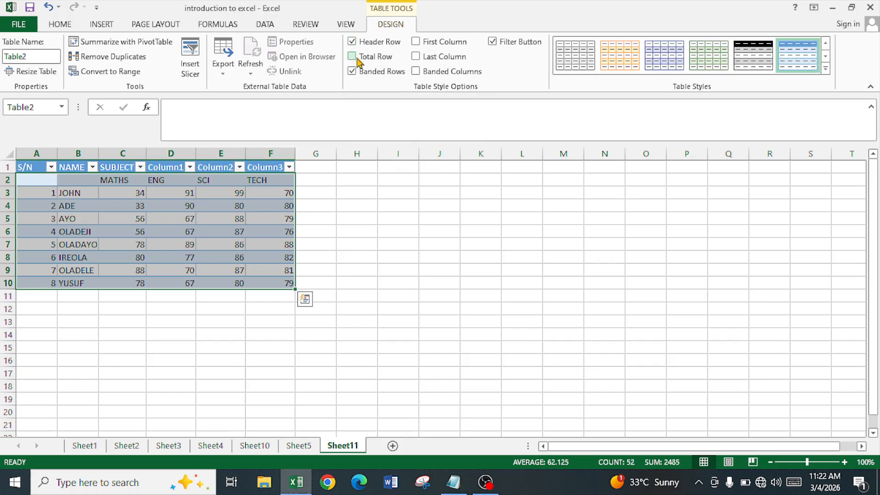
left_click(357, 58)
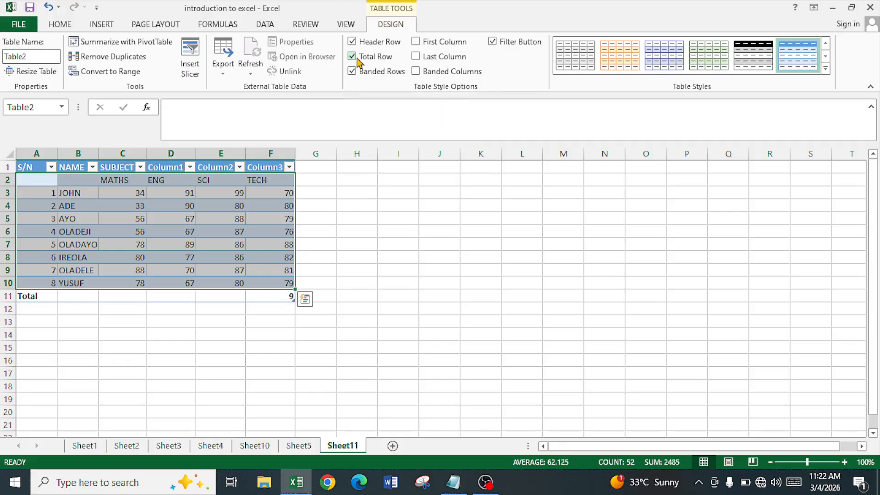
left_click(357, 59)
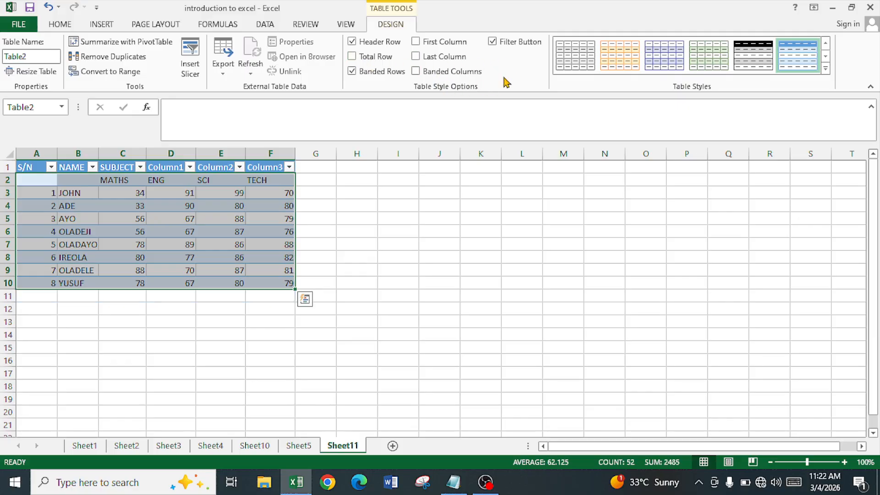
left_click(493, 42)
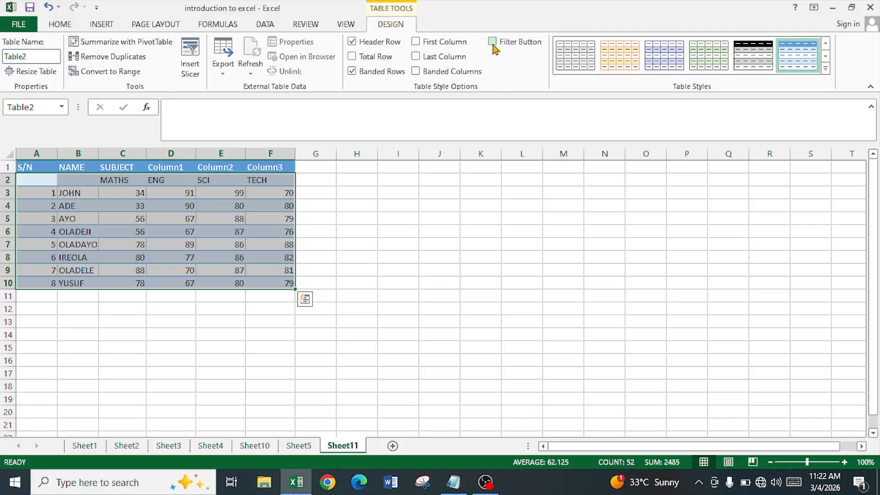
left_click(493, 42)
Turn on First Column and Last Column emphasis for the score table, then deselect the table.
left_click(463, 46)
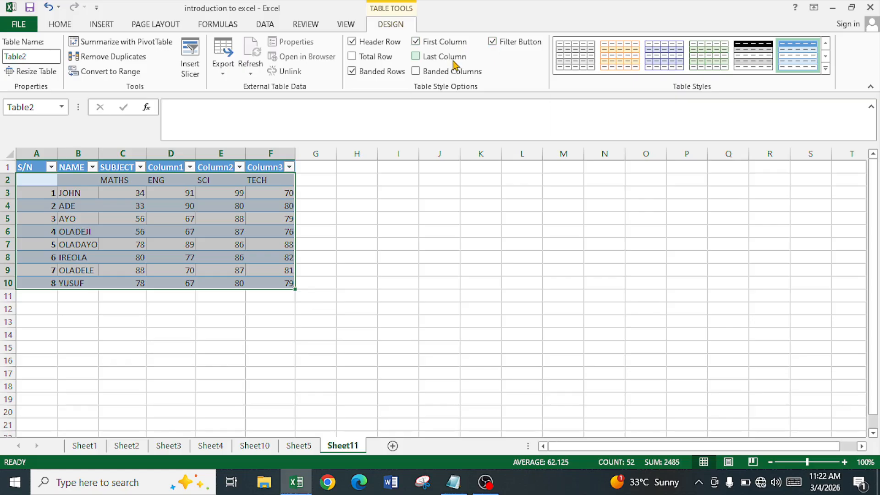
left_click(454, 63)
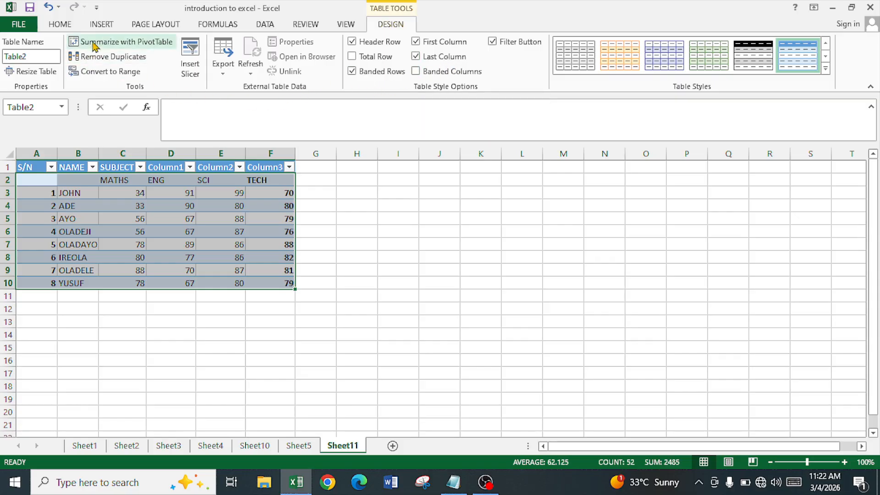
left_click(101, 25)
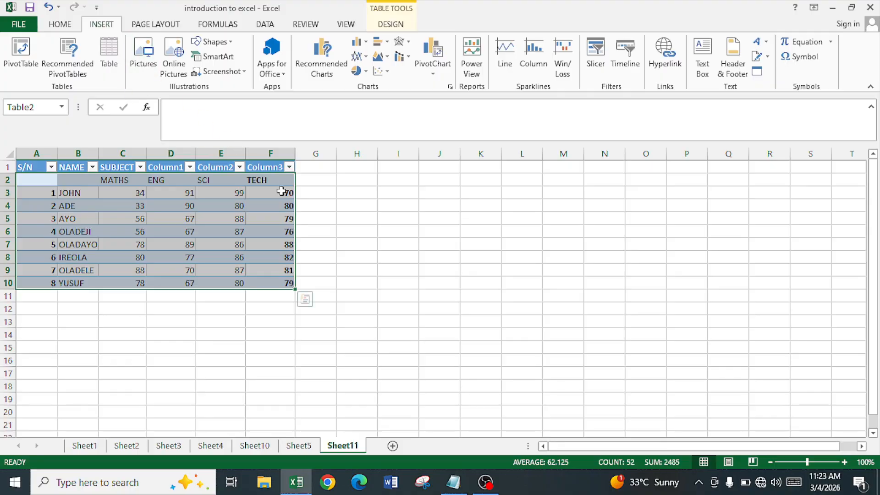
left_click(342, 191)
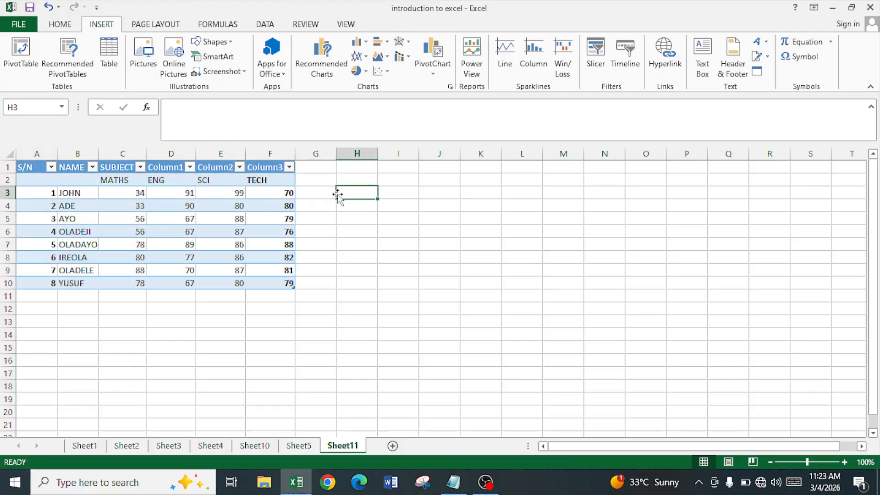
Add a blank worksheet and start inserting a picture from the Downloads folder.
left_click(392, 446)
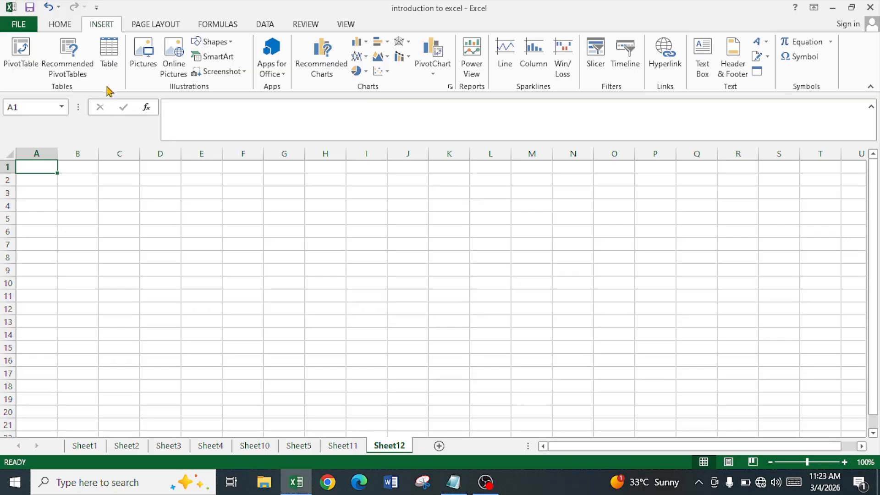
left_click(144, 63)
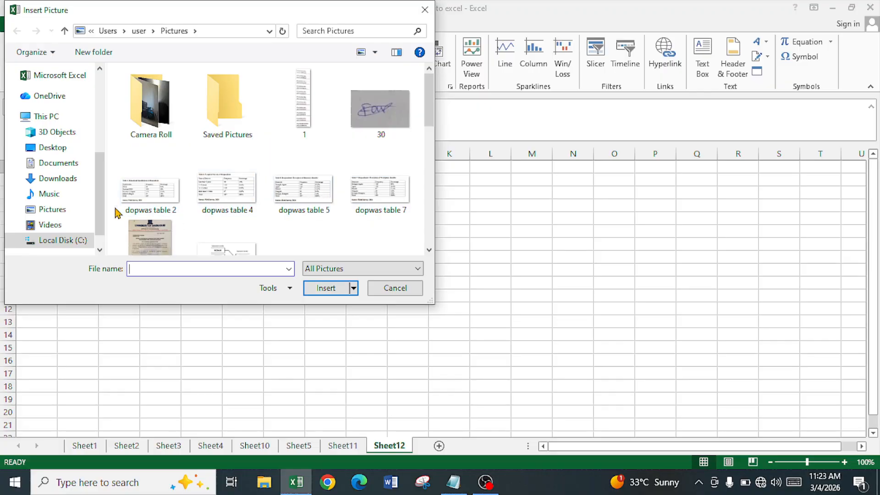
left_click(51, 166)
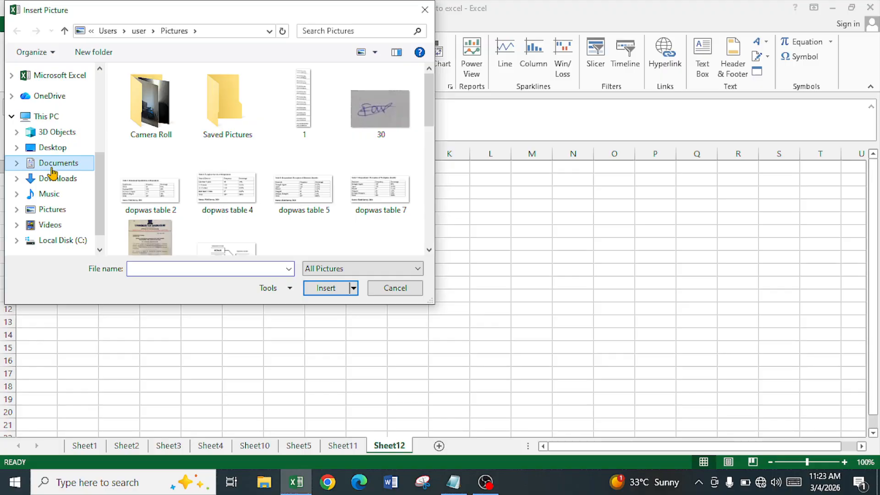
left_click(51, 177)
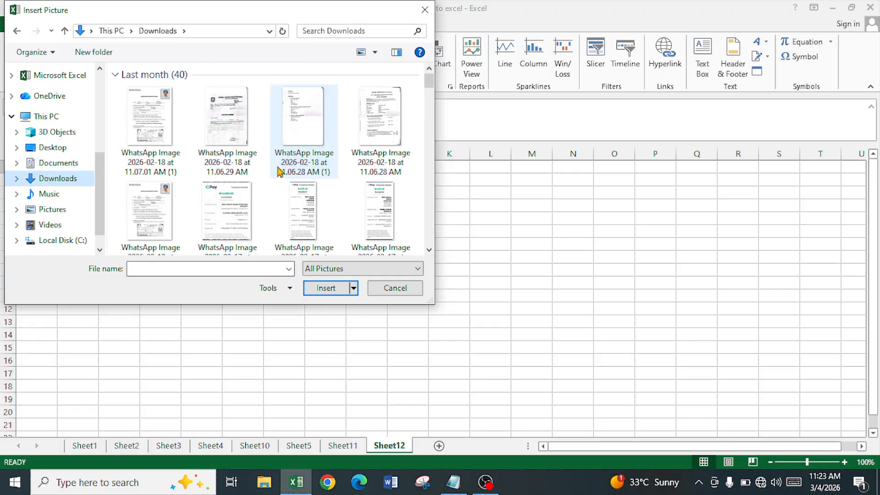
Insert WhatsApp_Image_2025-02-11_at_10.19.34-removebg-preview from Downloads and move it right so it starts in column B.
left_click(291, 197)
left_click(429, 250)
scroll(430, 251, "down", 4)
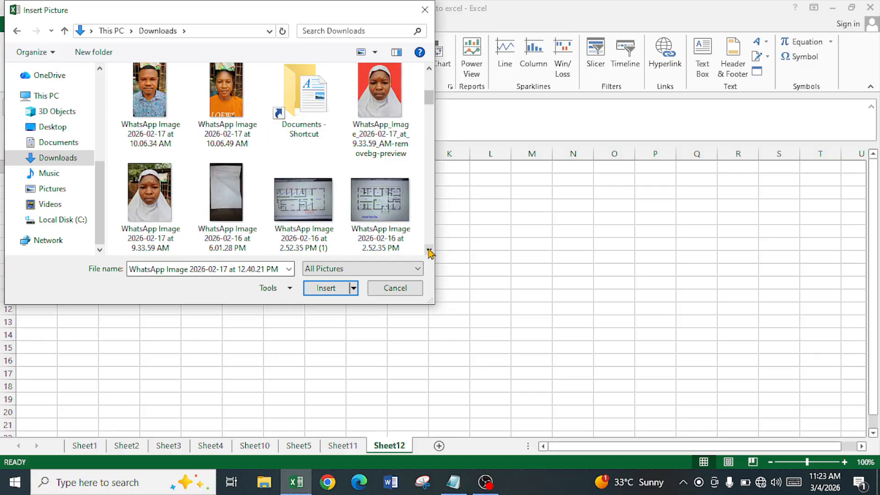
scroll(430, 251, "down", 4)
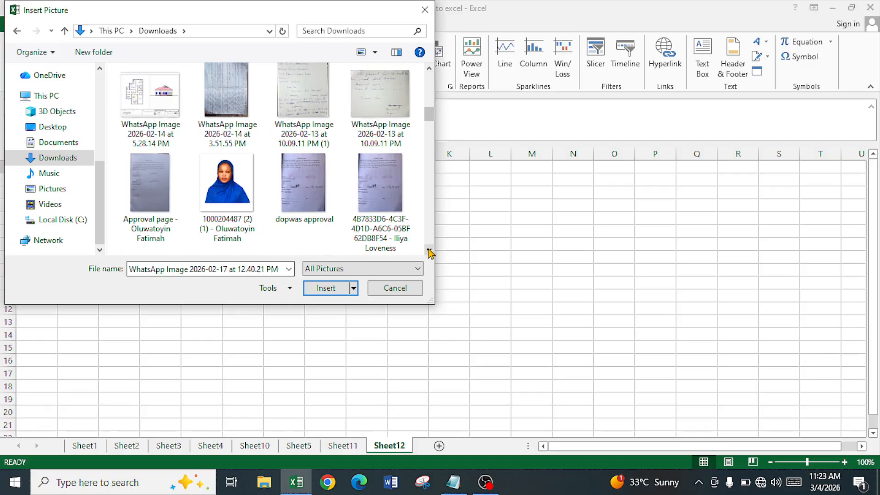
scroll(430, 251, "down", 4)
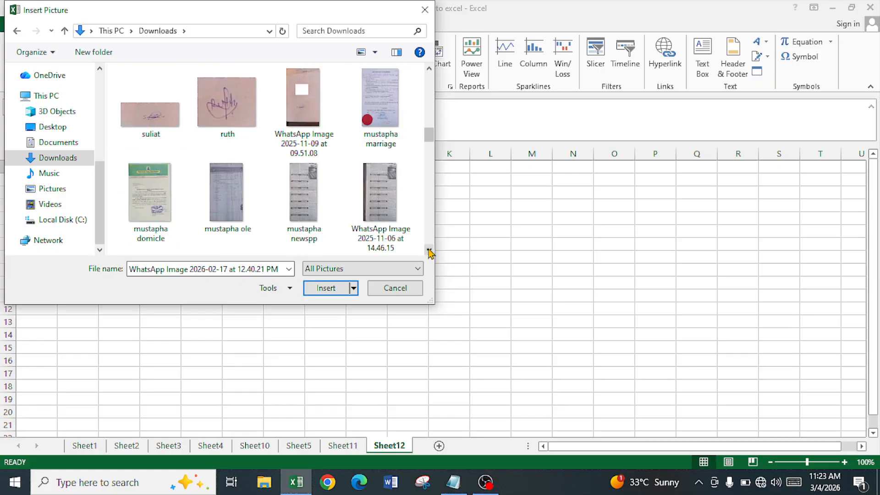
scroll(430, 252, "down", 4)
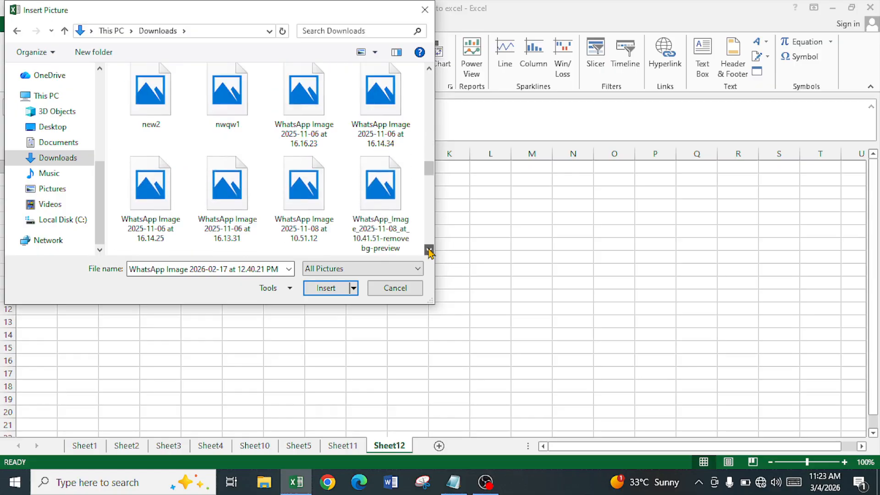
scroll(431, 254, "down", 4)
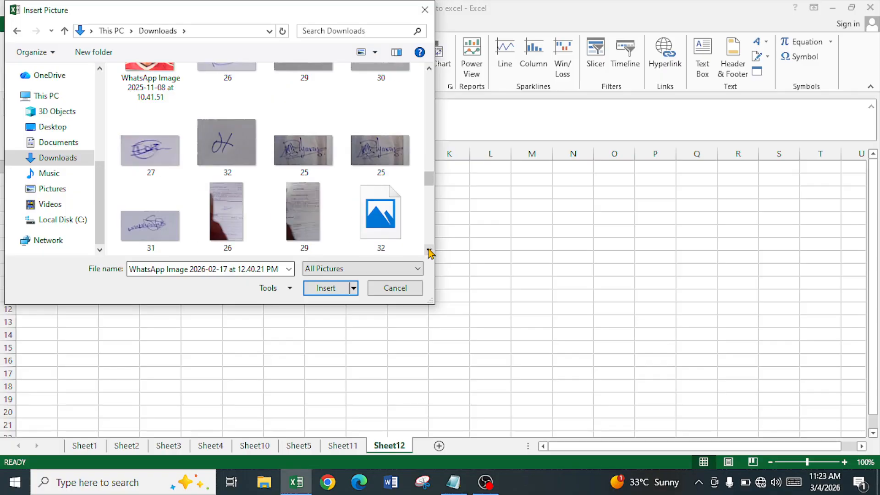
scroll(429, 252, "down", 4)
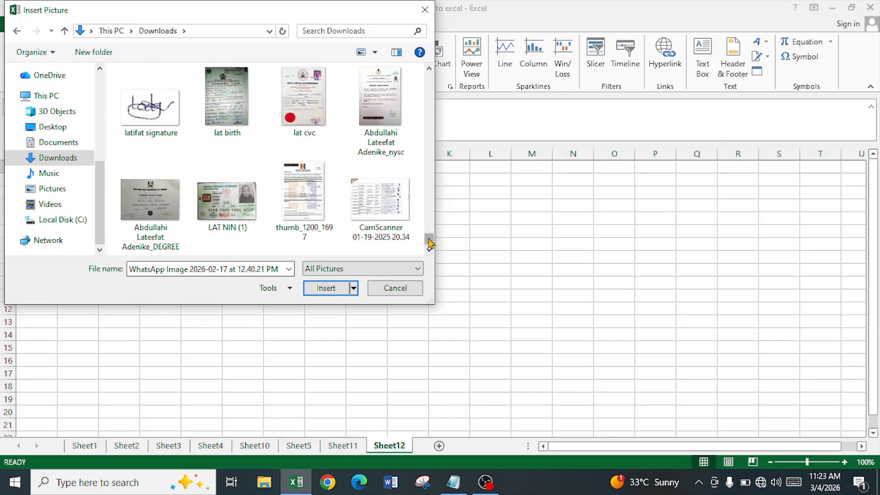
scroll(430, 243, "up", 5)
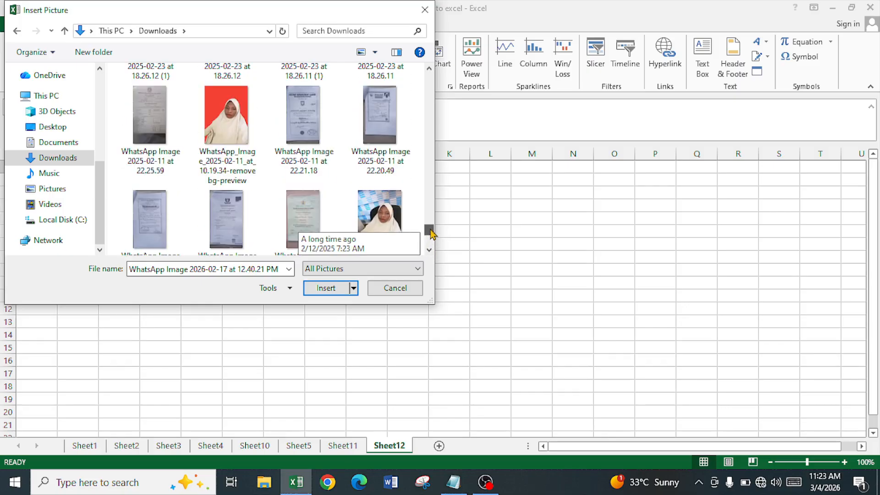
left_click(248, 152)
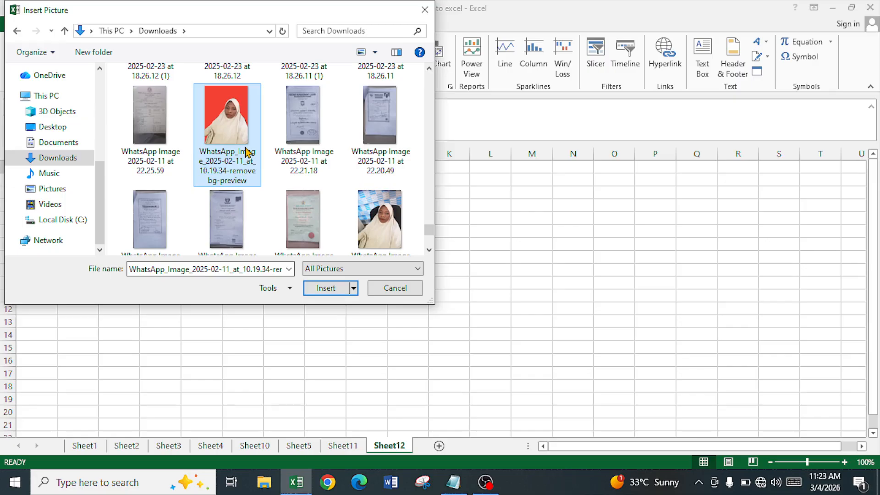
left_click(326, 288)
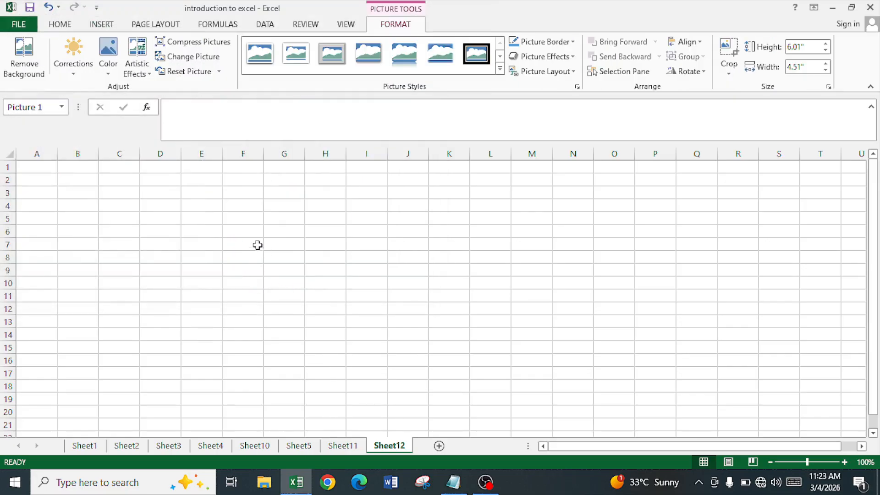
left_click_drag(207, 265, 271, 252)
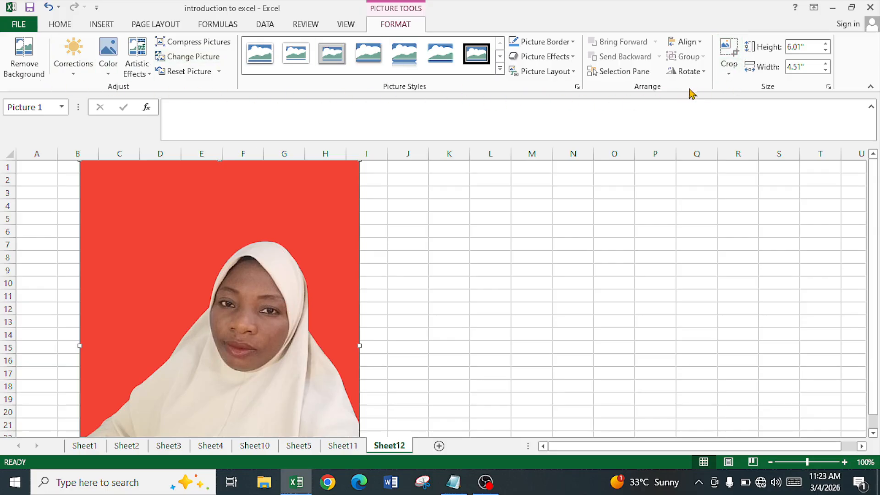
Compare the sharpest and softest Sharpen/Soften corrections on the picture, finishing with the sharpest preset.
left_click(71, 76)
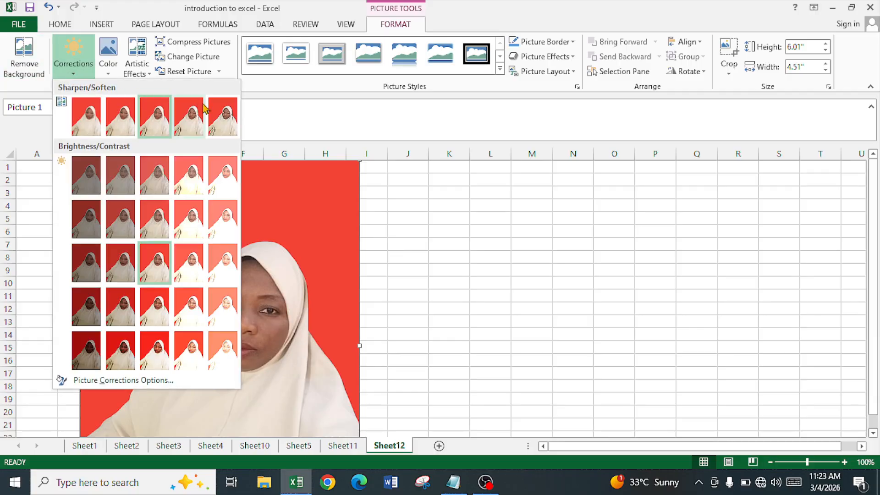
left_click(224, 113)
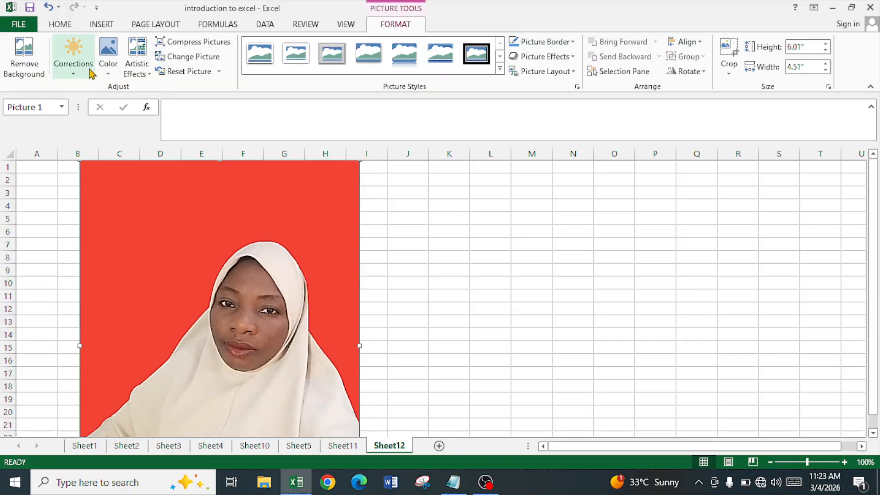
left_click(74, 75)
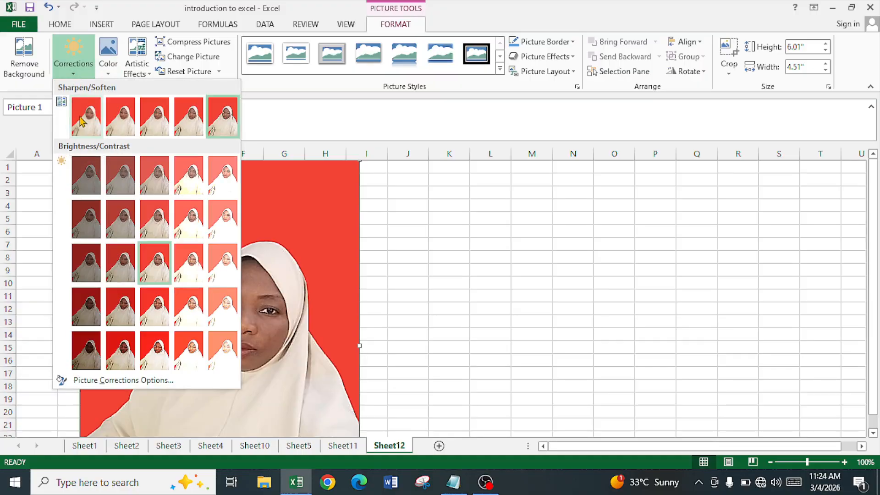
left_click(82, 122)
left_click(74, 53)
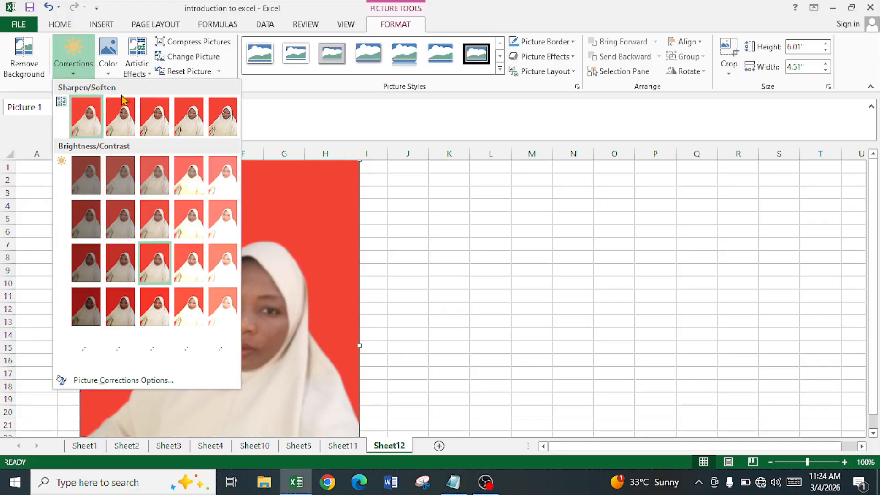
left_click(223, 117)
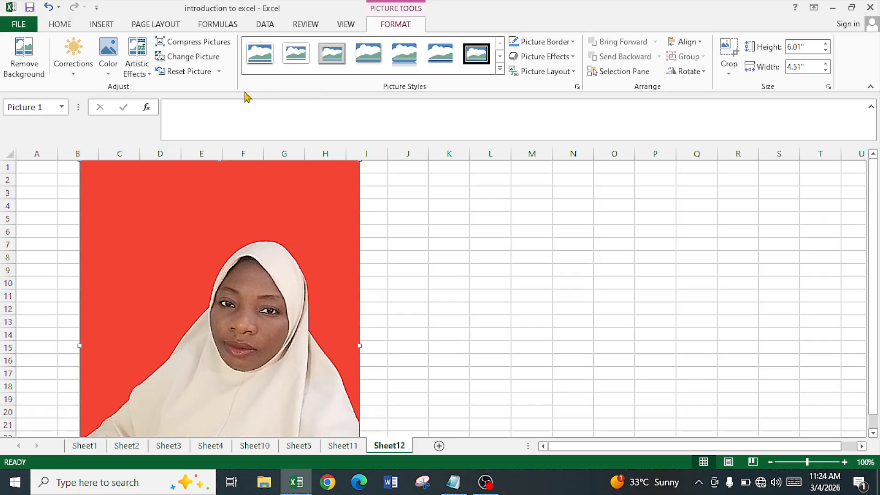
left_click(108, 81)
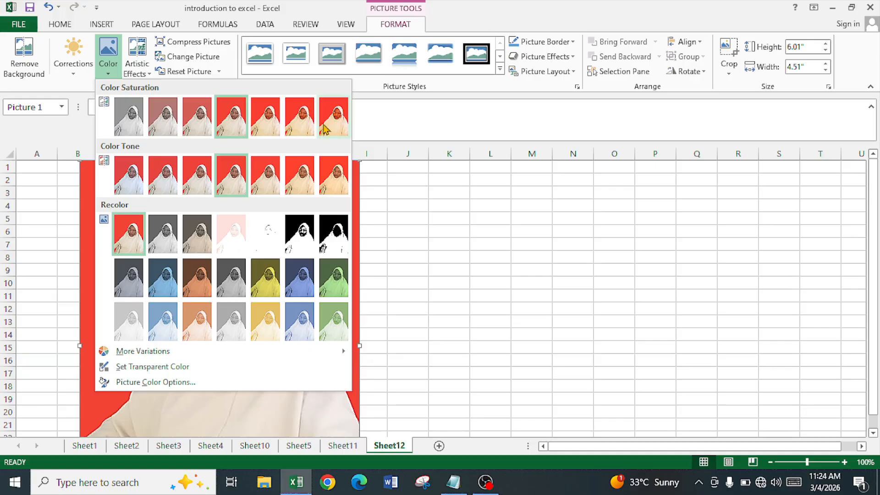
left_click(117, 57)
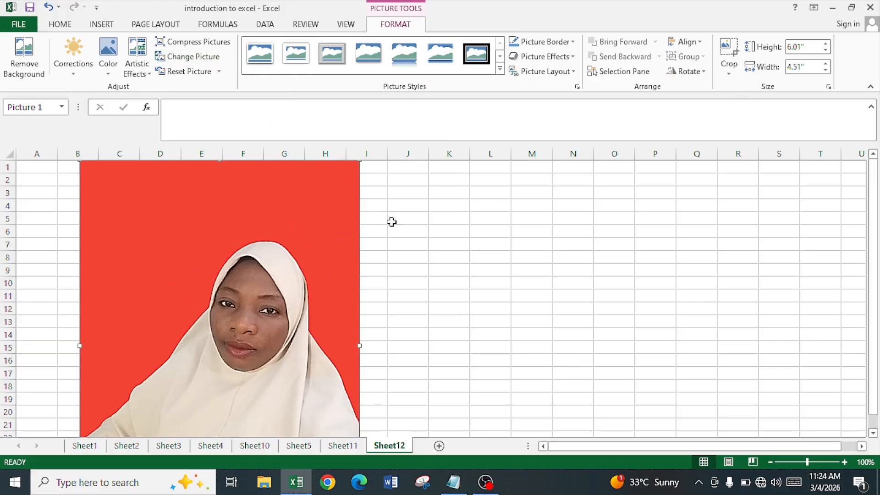
Apply the metal-framed oval picture style and move the picture right to span about columns G to M.
left_click(500, 70)
left_click(477, 162)
left_click_drag(276, 240, 467, 241)
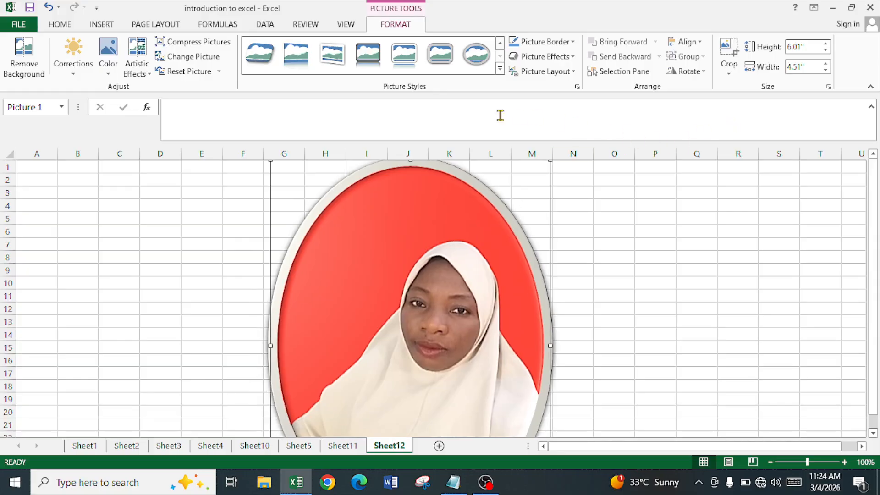
Set the oval picture's border to black and apply the flat-tilted preset effect from the last row of presets.
left_click(570, 43)
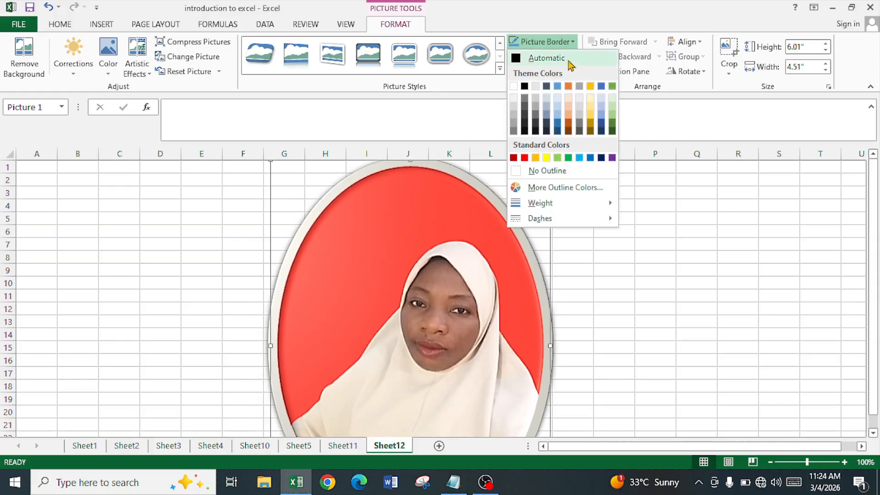
left_click(524, 86)
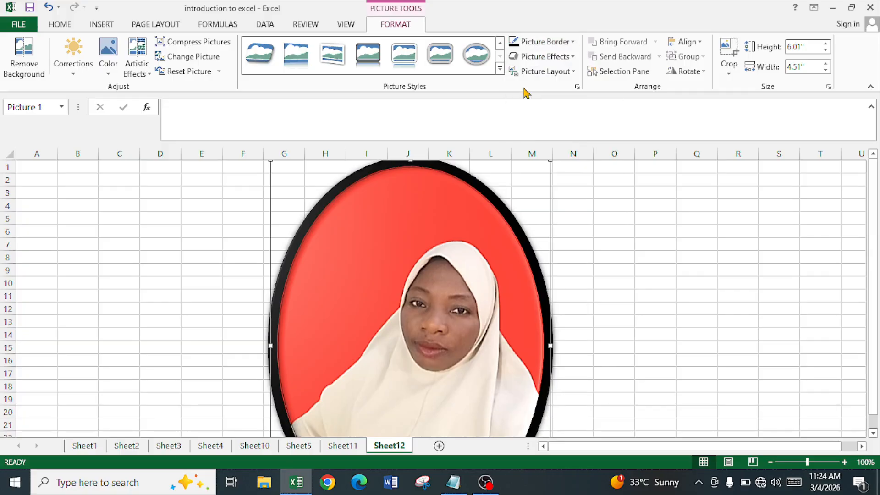
left_click(572, 56)
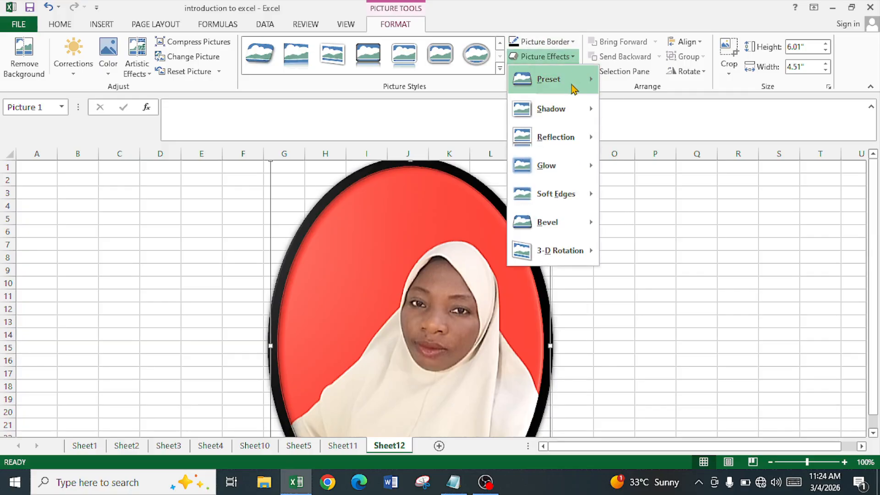
mouse_move(571, 82)
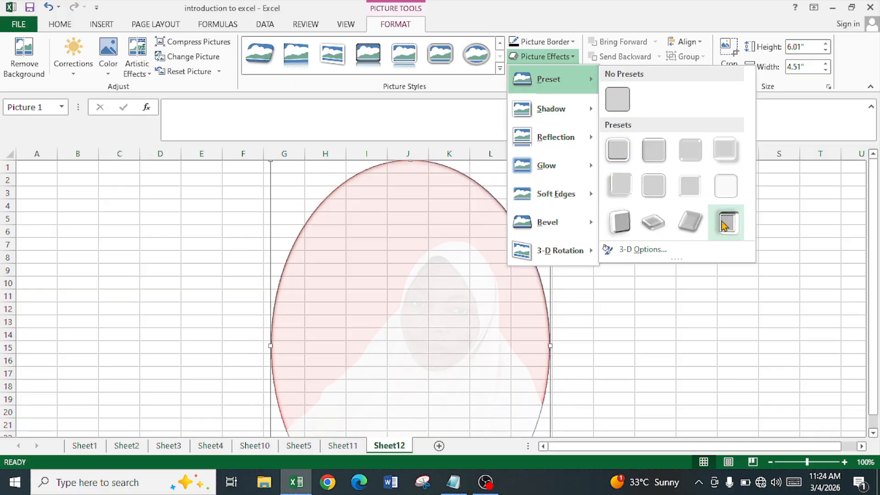
left_click(653, 224)
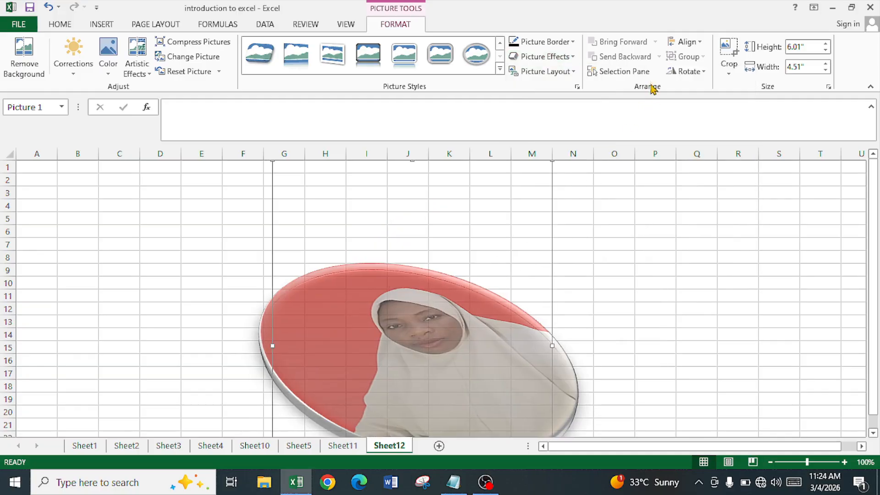
Move the tilted picture left so its frame spans about columns E to K.
left_click(568, 81)
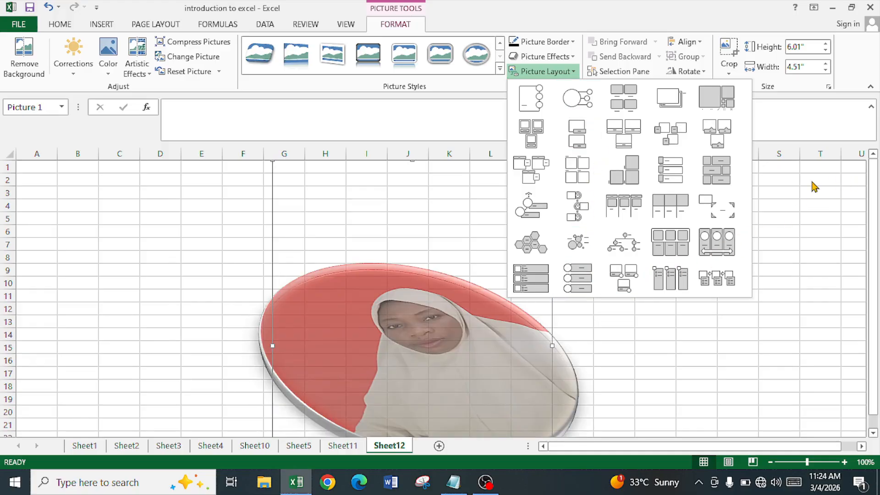
left_click(621, 44)
left_click_drag(470, 308, 306, 303)
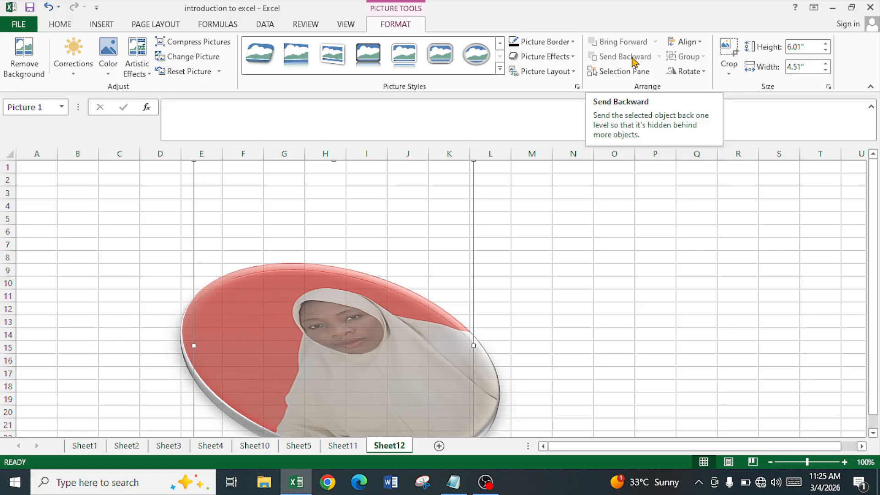
left_click(701, 45)
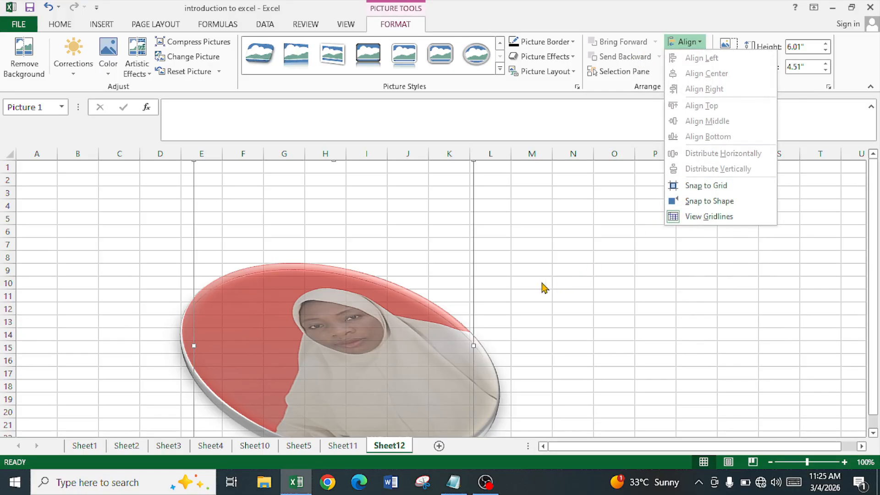
left_click(499, 277)
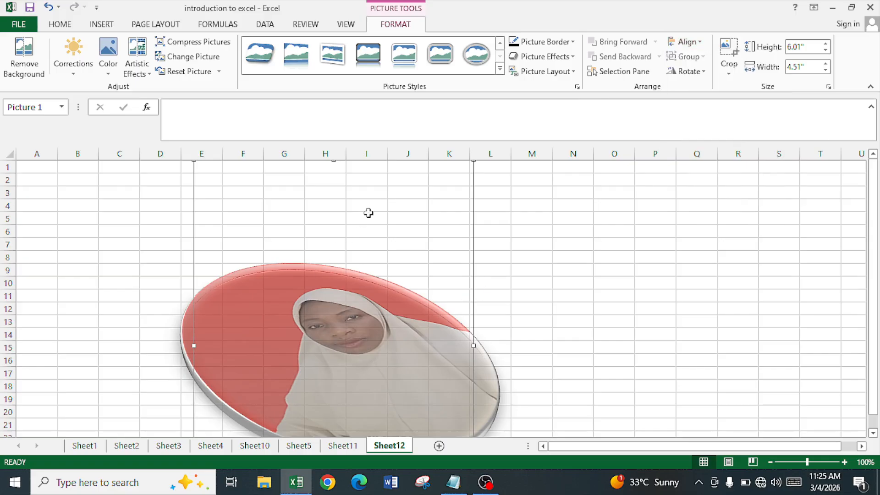
Check the rotation options for the tilted picture and crop the picture to the oval basic shape.
left_click(705, 72)
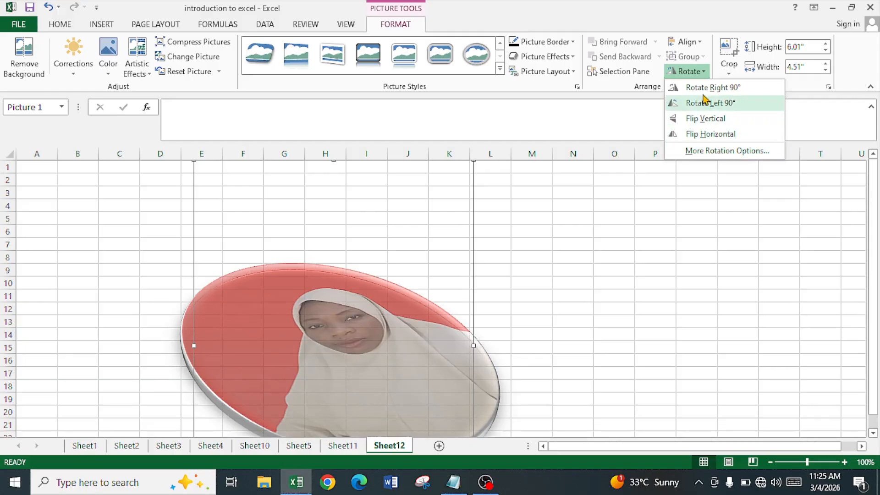
left_click(728, 46)
left_click(728, 46)
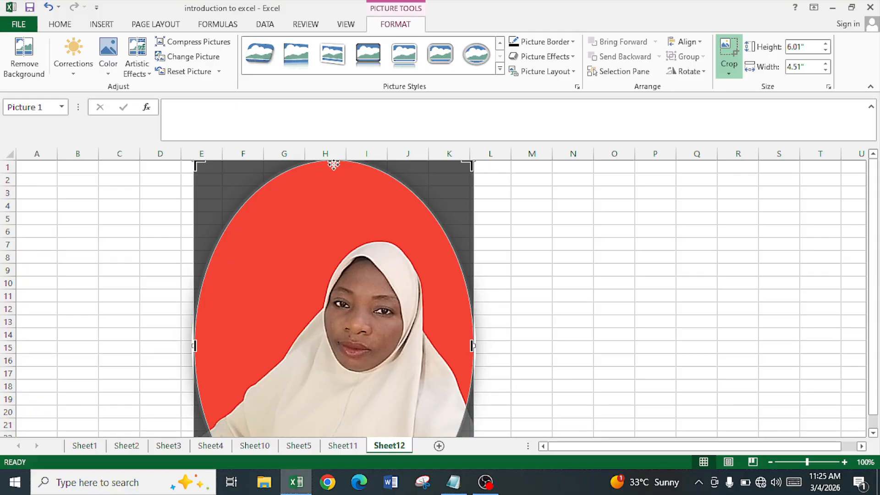
left_click(728, 74)
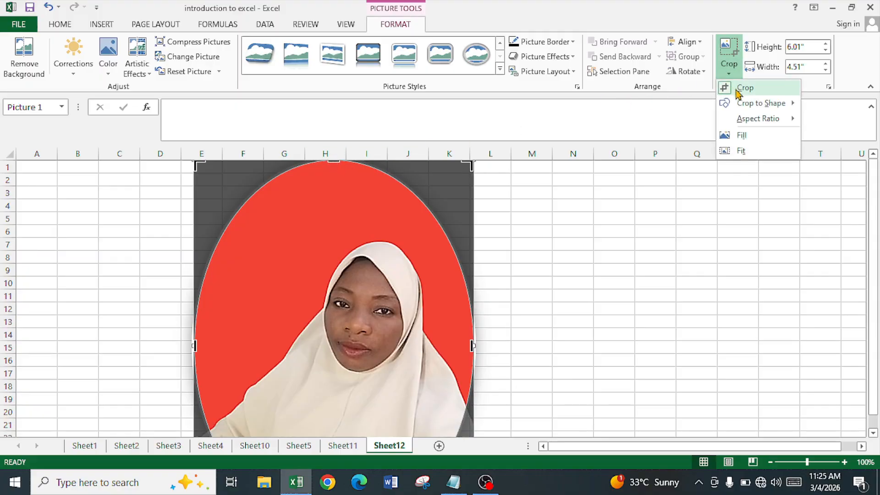
mouse_move(793, 105)
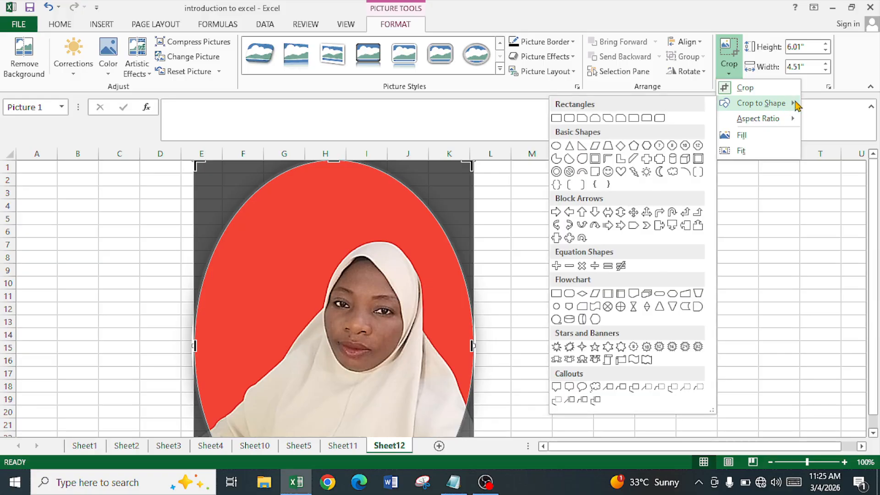
left_click(556, 147)
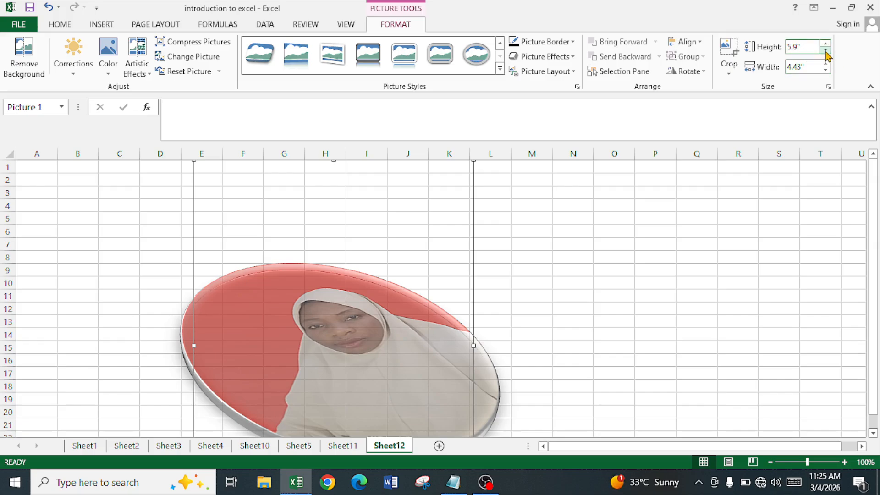
Reduce the tilted picture to 4.66" high and 3.5" wide and deselect it.
left_click(826, 54)
left_click(825, 54)
left_click(826, 54)
left_click(826, 54)
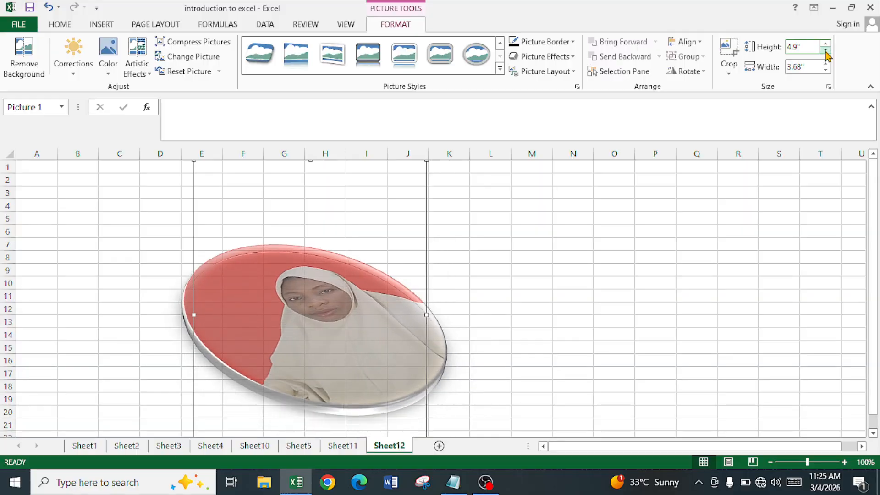
left_click(826, 54)
left_click(826, 54)
left_click(826, 69)
left_click(826, 69)
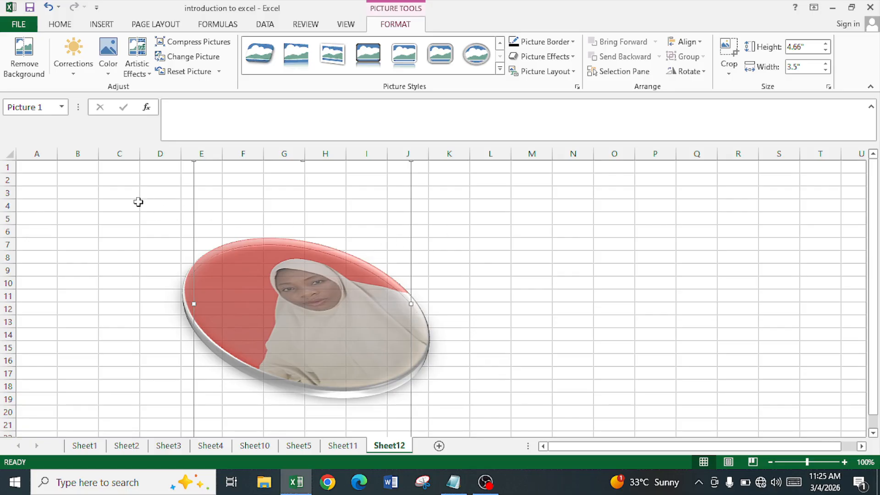
left_click(460, 224)
left_click(291, 303)
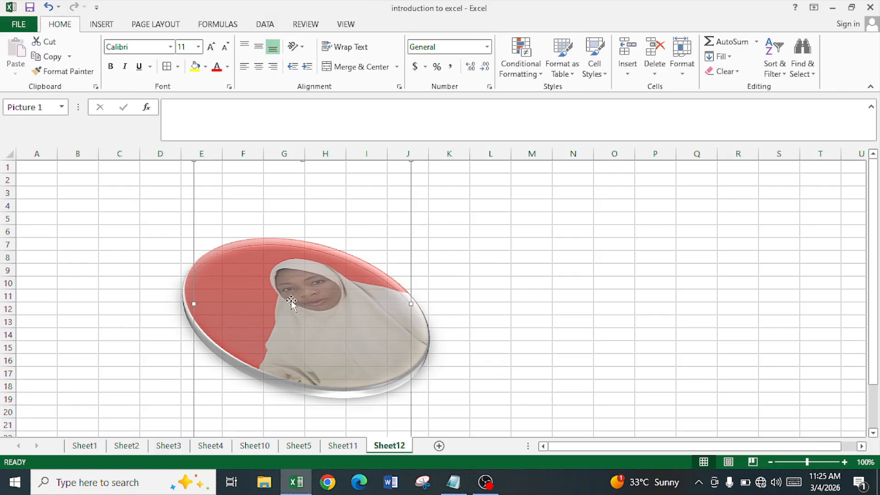
left_click(439, 251)
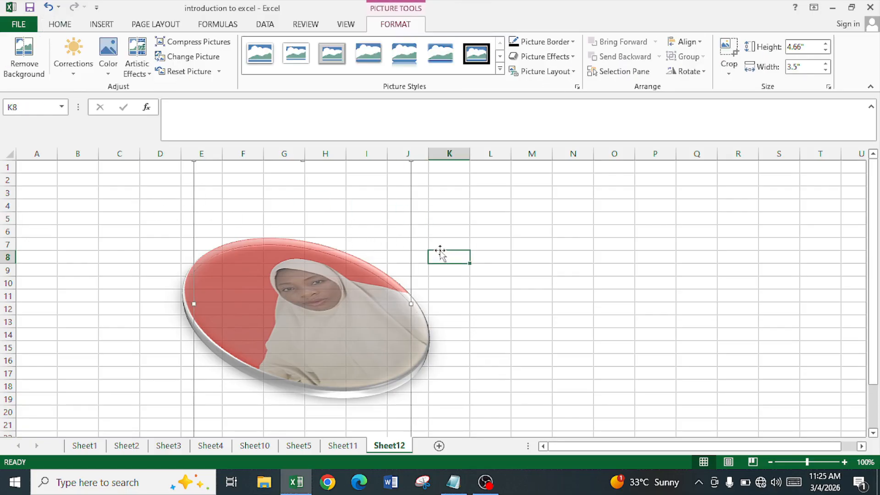
Draw a rectangle about 1.94" high and 2.4" wide over columns M to Q, rows 2 to 11.
left_click(103, 24)
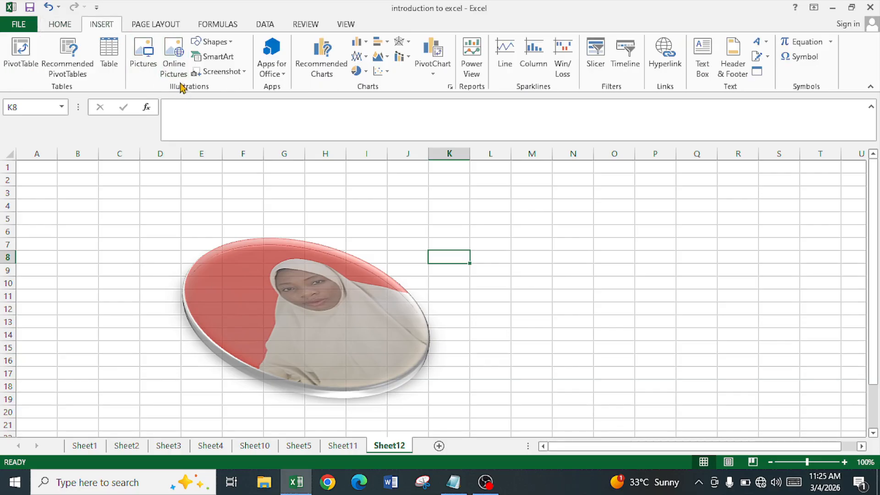
left_click(229, 42)
left_click(235, 72)
mouse_move(543, 179)
left_mouse_down()
mouse_move(554, 216)
mouse_move(671, 301)
mouse_move(691, 298)
left_mouse_up()
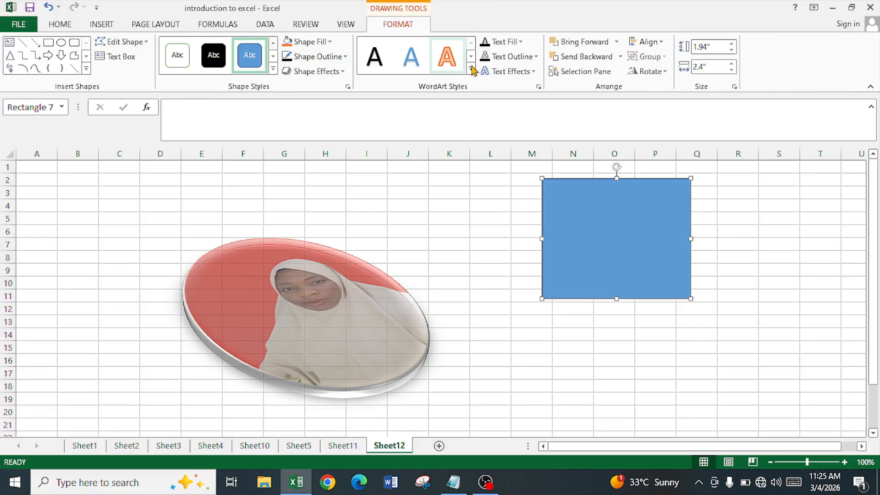
Fill the rectangle with standard red and give it a 6 pt black outline.
left_click(303, 42)
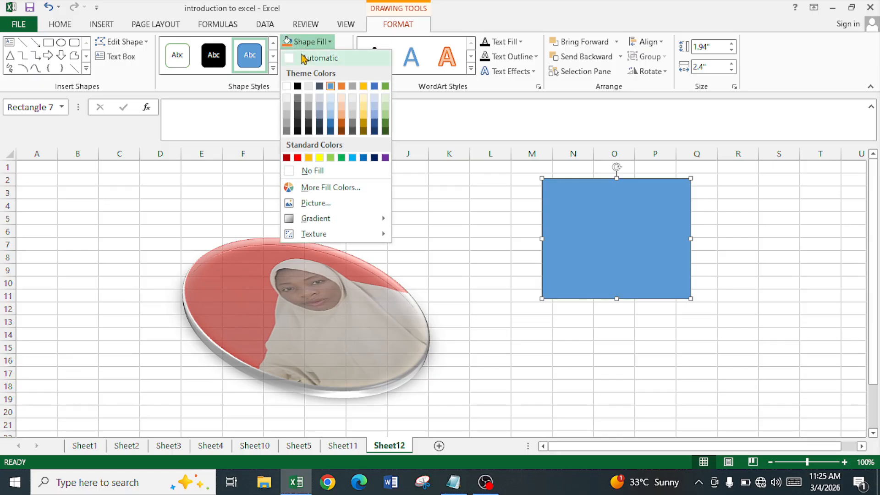
left_click(297, 158)
left_click(316, 58)
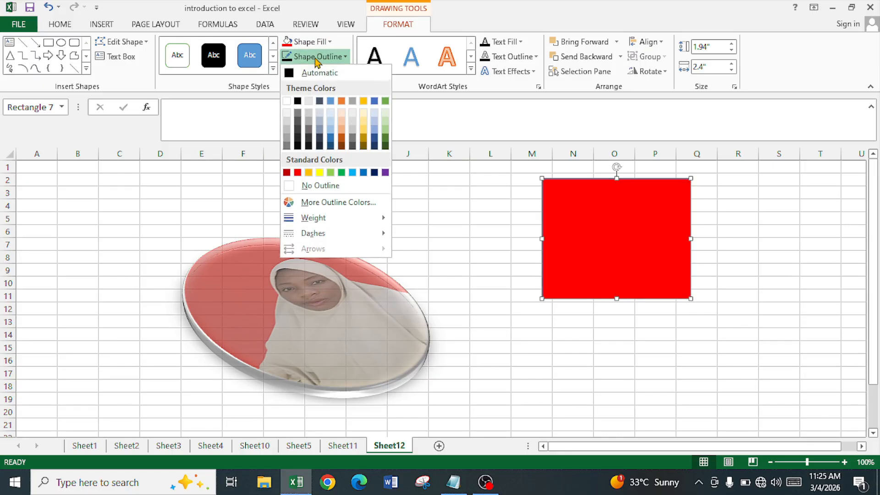
mouse_move(330, 218)
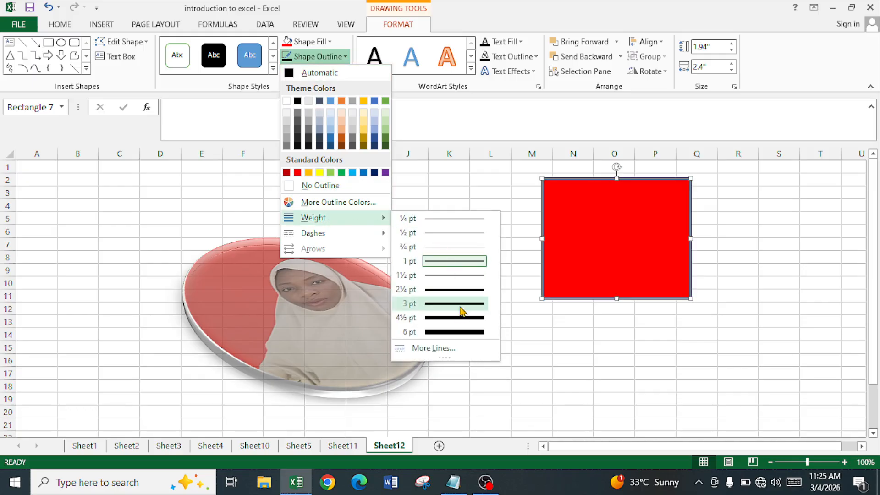
left_click(459, 331)
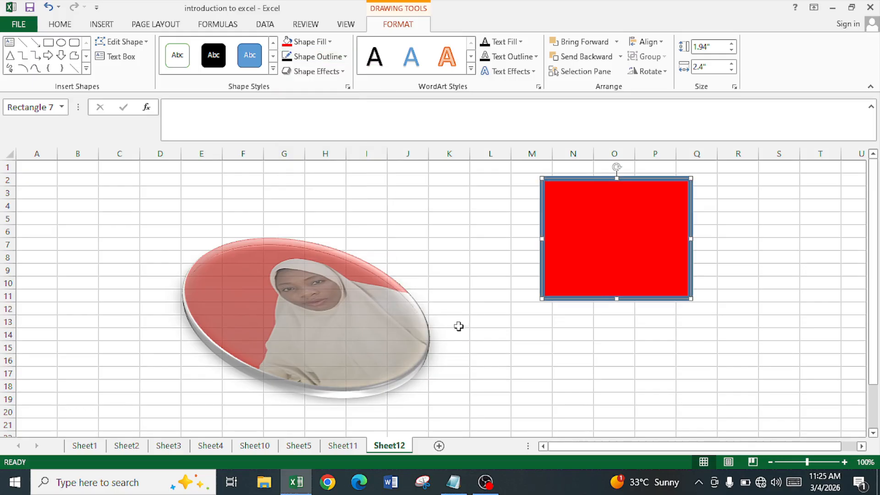
left_click(312, 57)
left_click(296, 77)
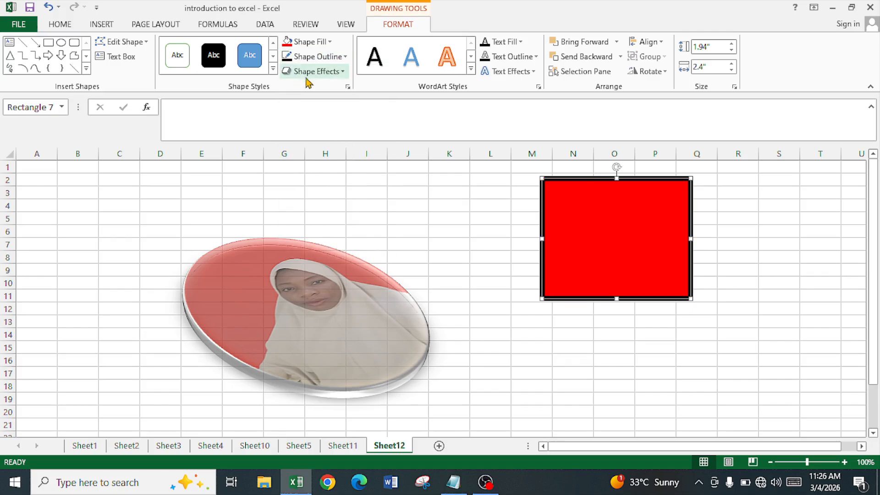
Move the red rectangle to about M4:P13 and place a duplicate beside it over about Q4:T13.
left_click_drag(611, 240, 574, 266)
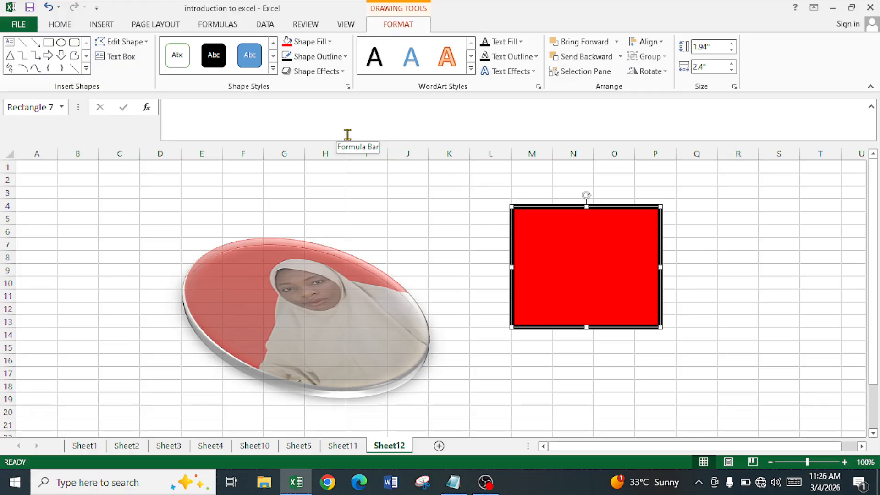
key("ctrl+d")
left_click_drag(581, 287, 741, 272)
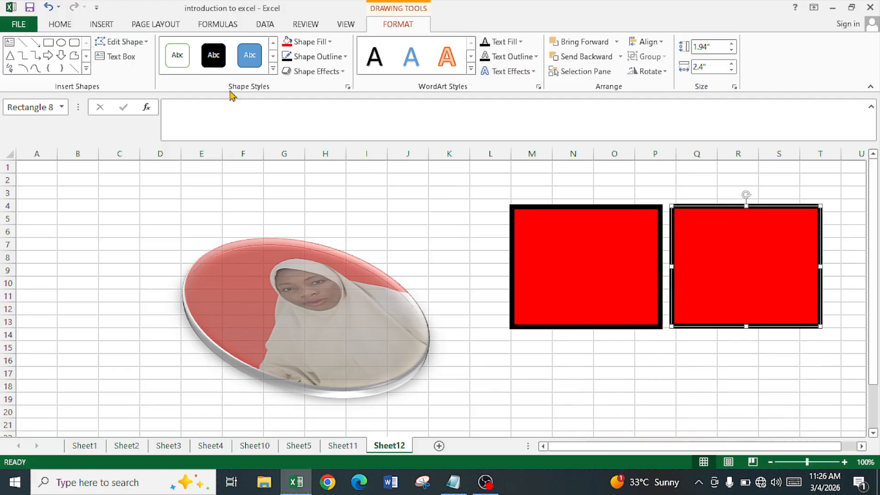
Add a text box over about J4:K6, just above the picture, containing "hhgghhhgghh".
left_click(113, 57)
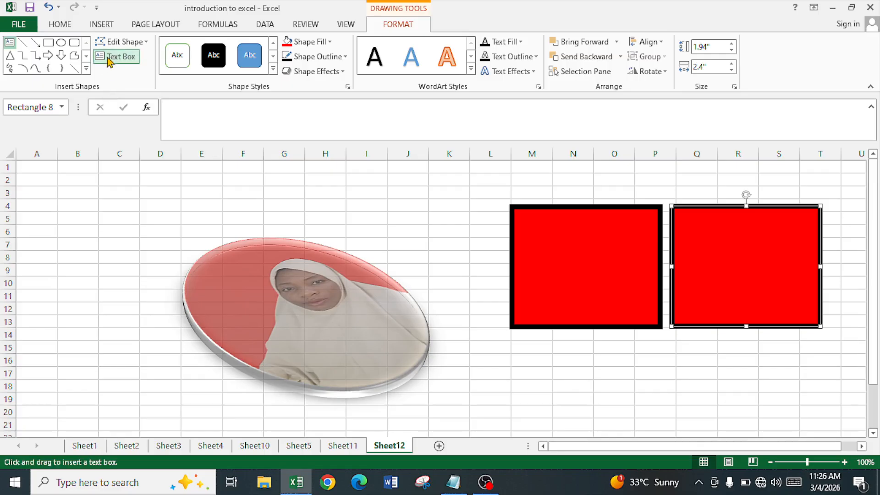
left_click_drag(398, 203, 467, 234)
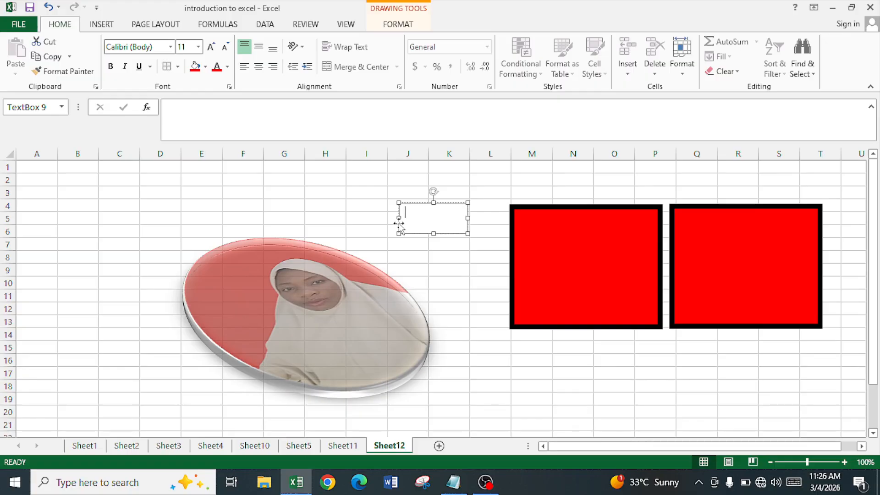
type("hhgghhhgghh")
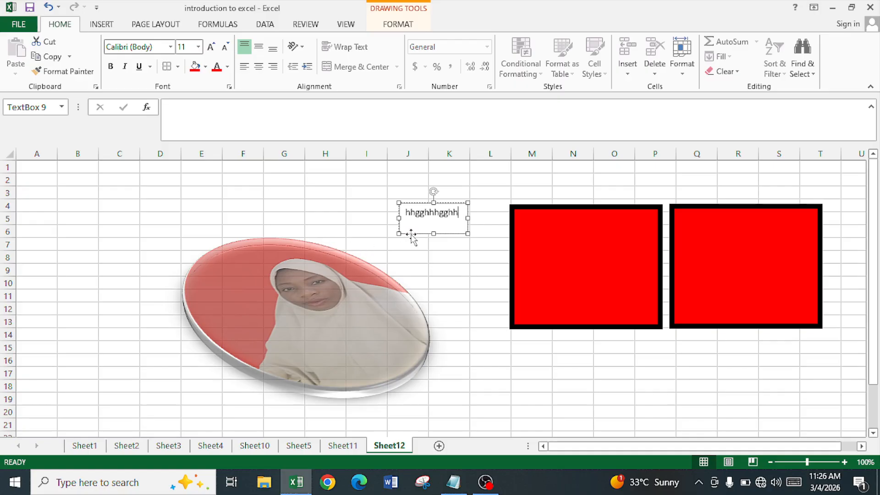
left_click(451, 259)
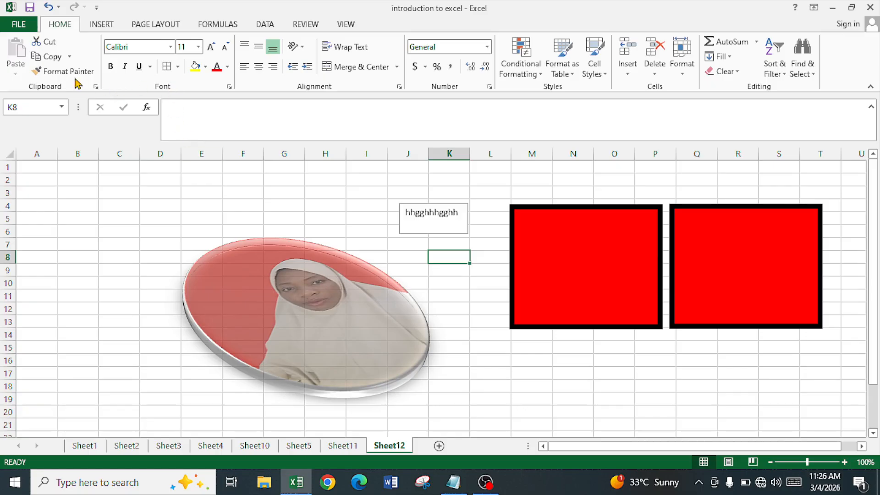
Draw a second text box over about L15:M17 and link its content to cell A1.
left_click(101, 24)
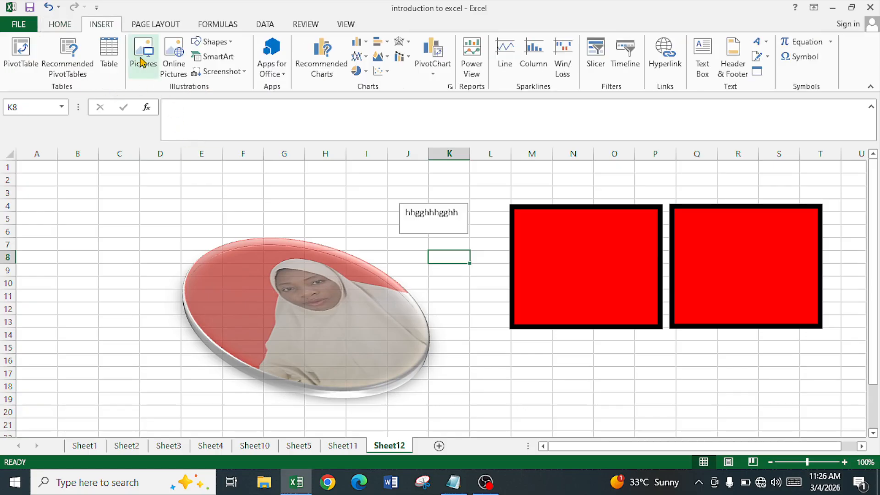
left_click(224, 46)
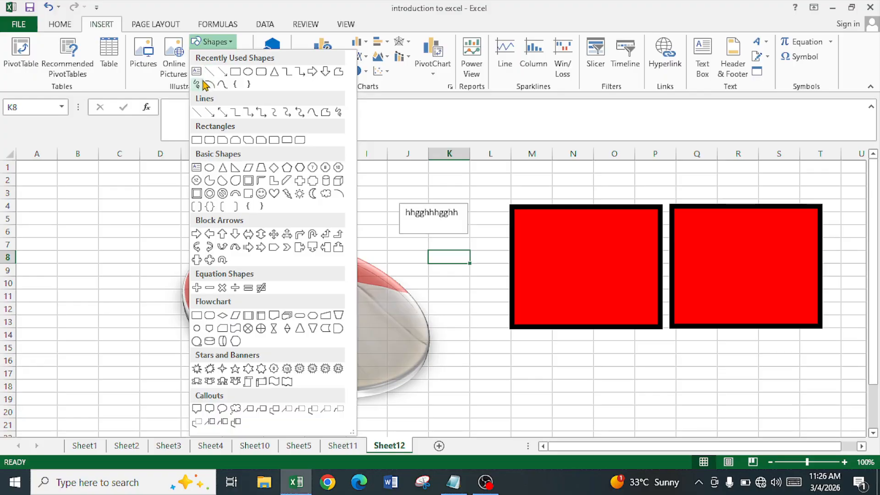
left_click(198, 87)
left_click_drag(470, 345, 553, 373)
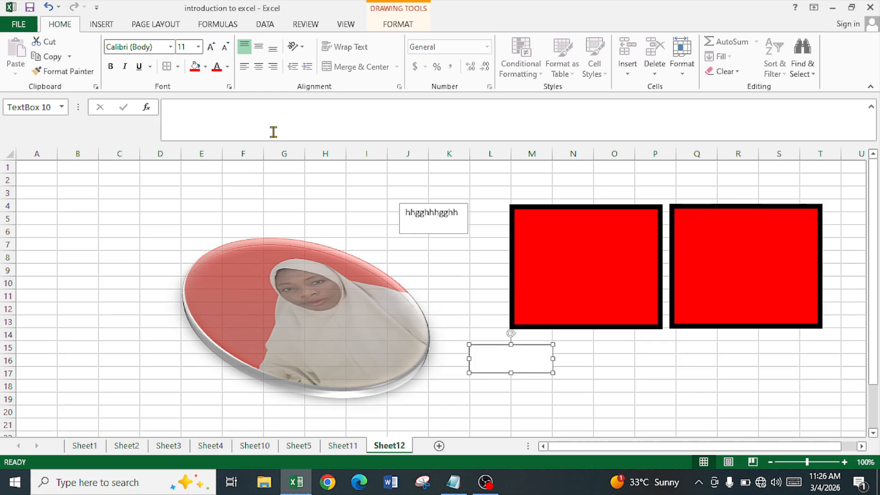
left_click(273, 132)
type("=")
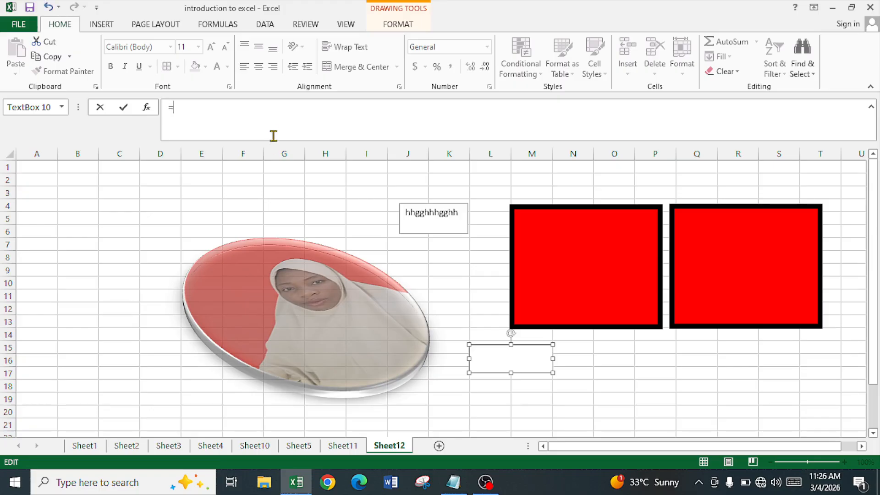
left_click(28, 165)
key("Return")
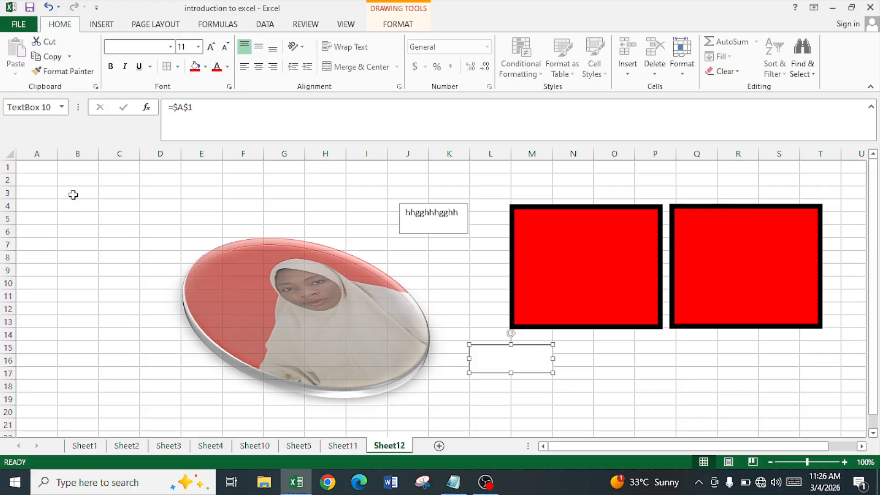
Enter "srfttttt" in cell A1 to feed the linked text box.
left_click(34, 170)
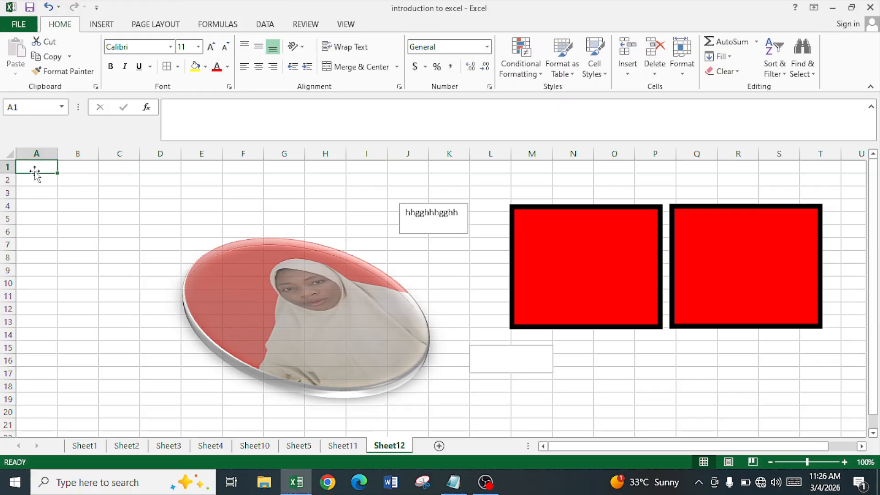
type("srftttttt")
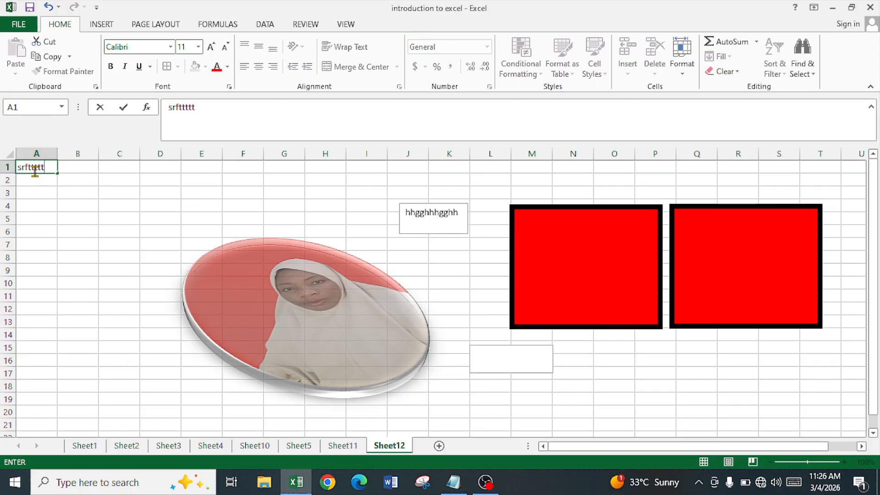
key("Return")
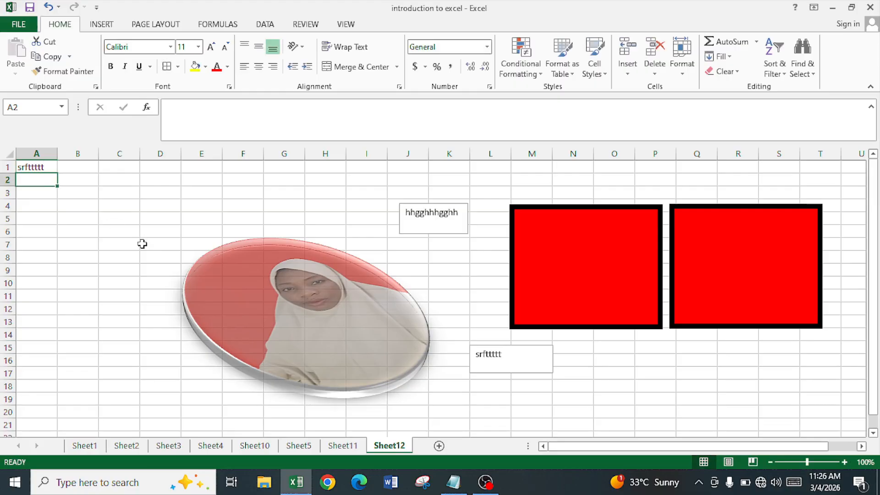
Format the linked text box's text as 12 pt bold and move the box onto the first red rectangle's upper part.
left_click(487, 374)
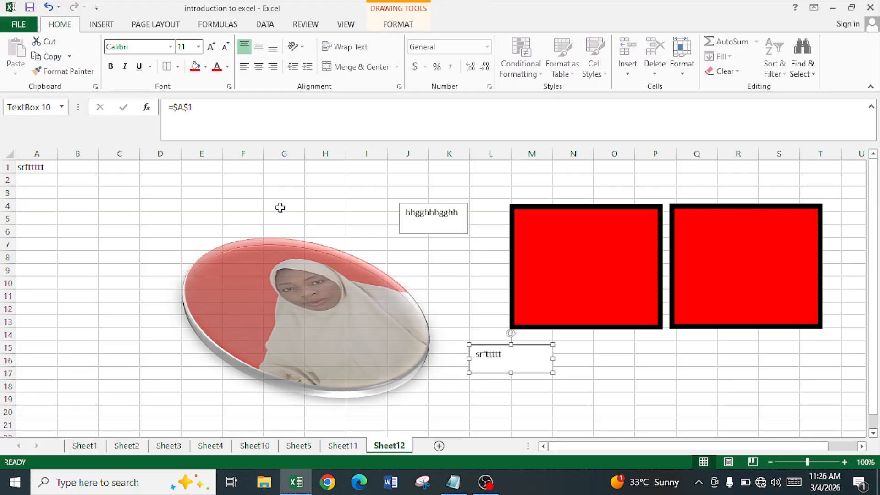
left_click(210, 48)
left_click(110, 67)
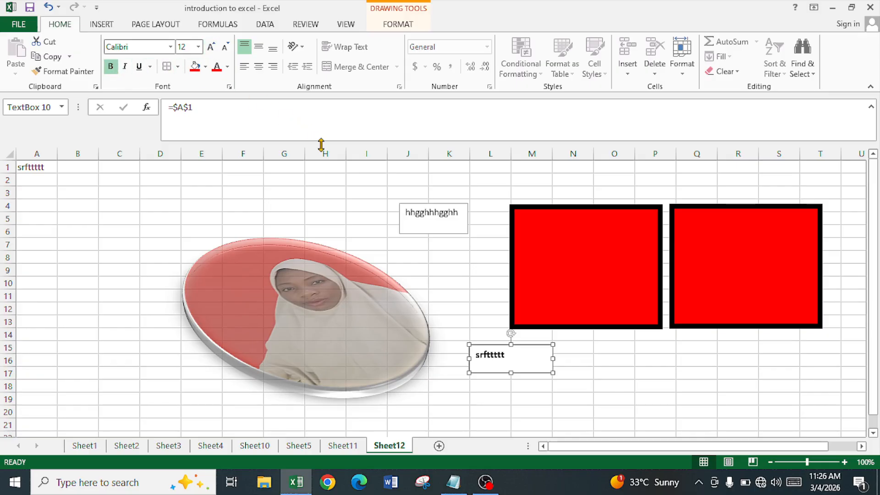
left_click_drag(483, 372, 540, 254)
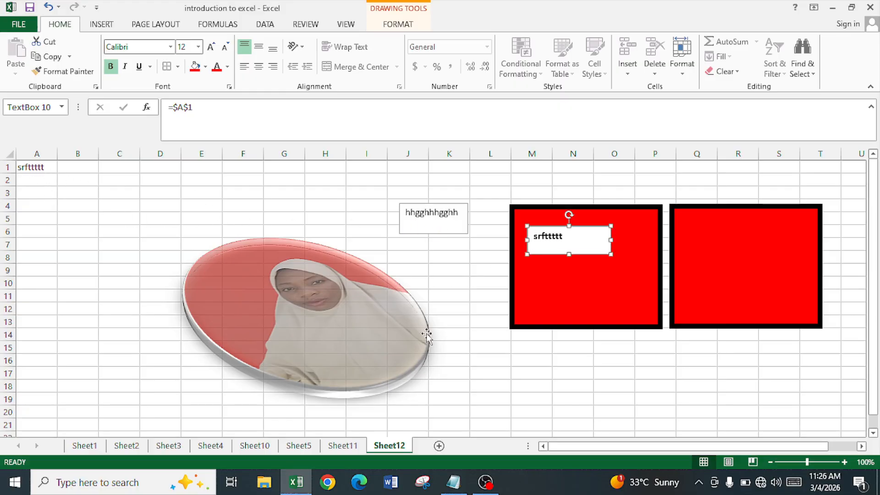
left_click(477, 324)
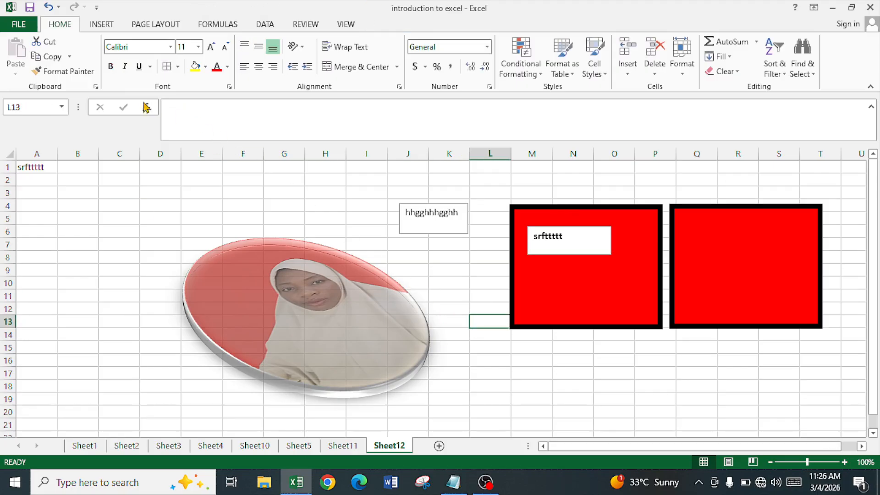
Insert a Grouped List SmartArt graphic on the sheet.
left_click(102, 26)
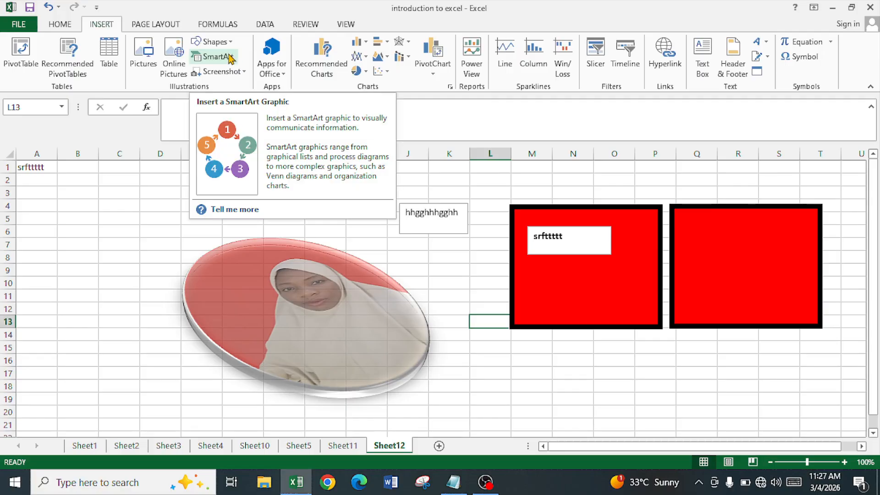
left_click(213, 57)
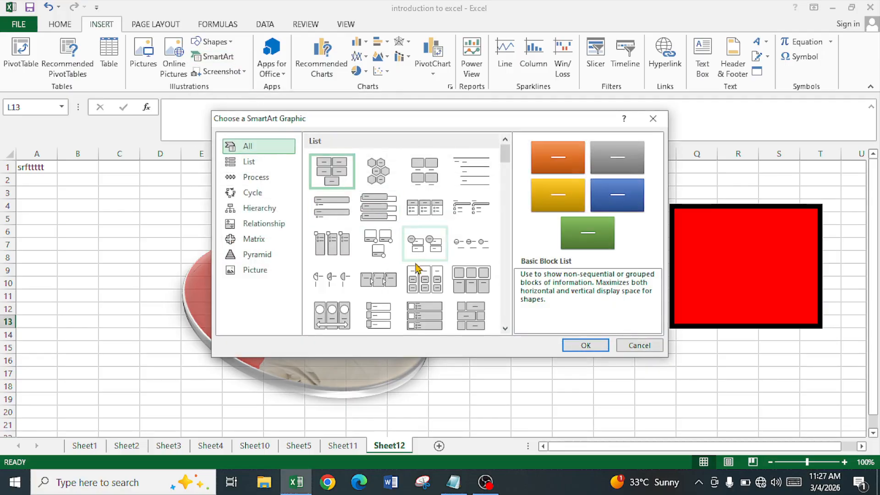
left_click(426, 278)
left_click(571, 346)
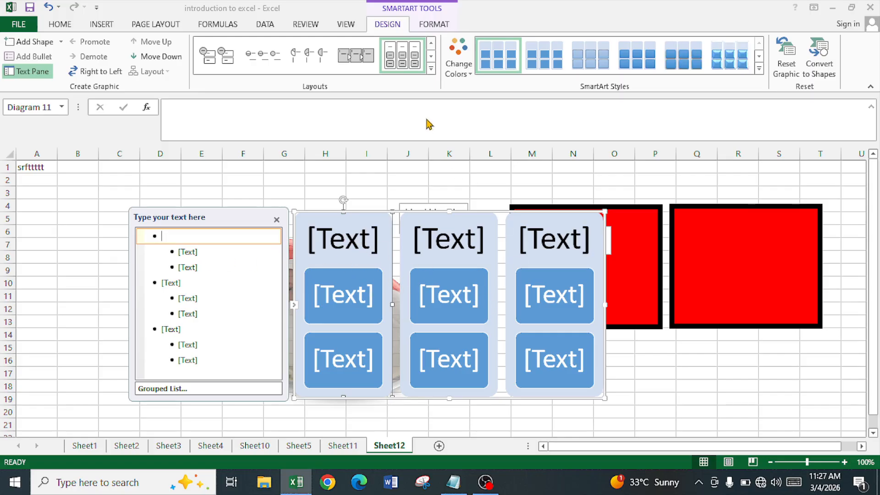
Recolor the SmartArt with the first Colorful variation and change its layout to Pie Process.
left_click(458, 67)
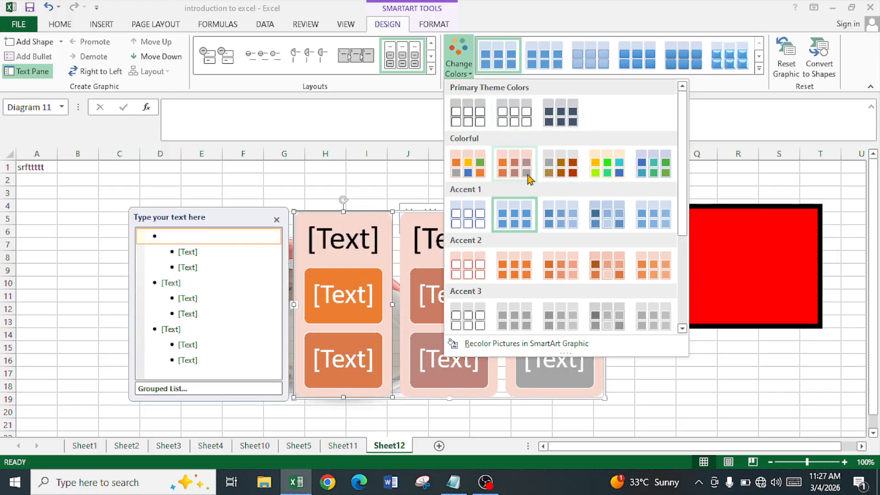
left_click(467, 164)
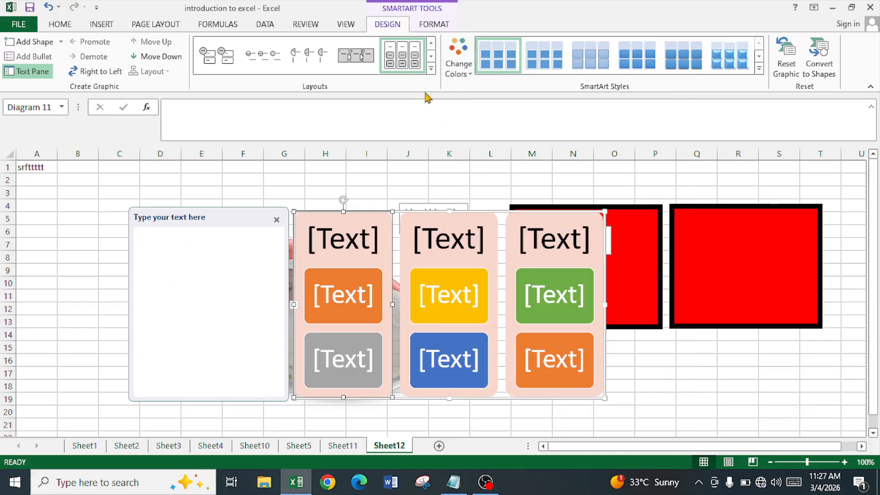
left_click(310, 63)
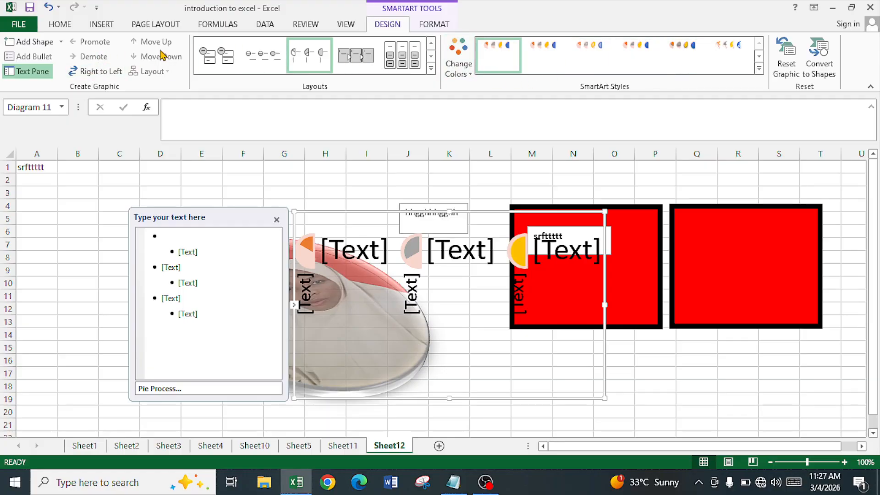
left_click(384, 190)
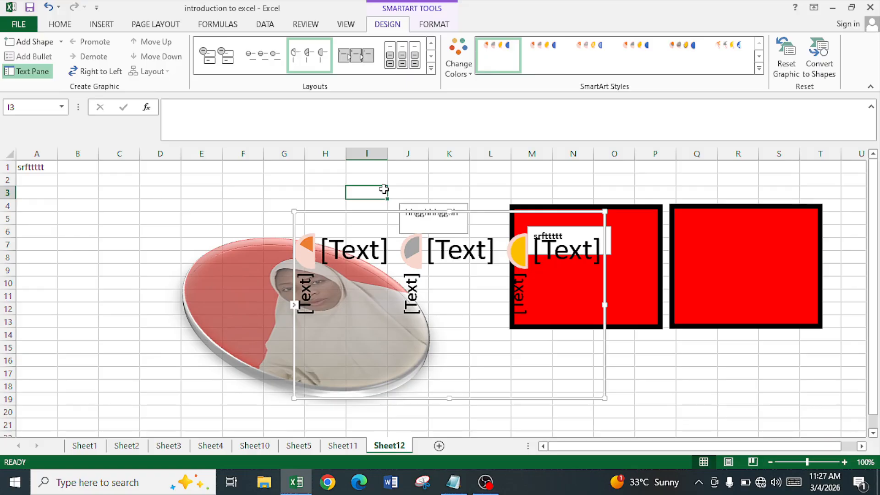
left_click(102, 25)
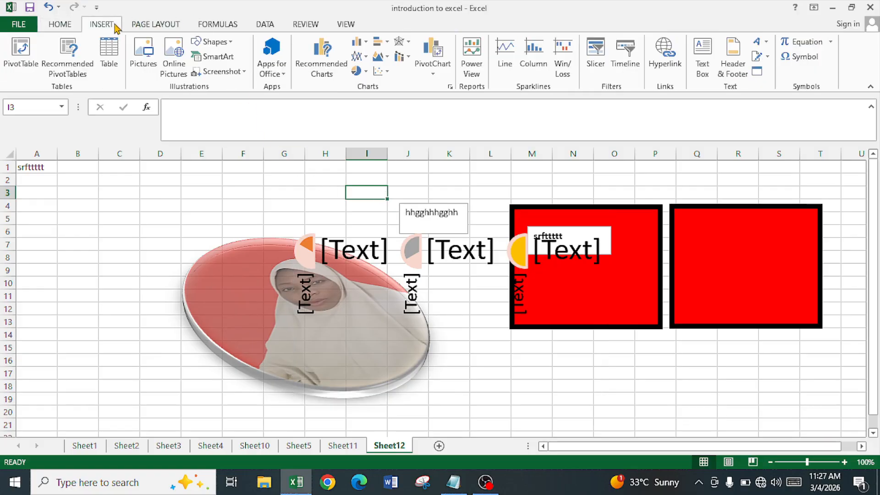
left_click(242, 75)
left_click(245, 97)
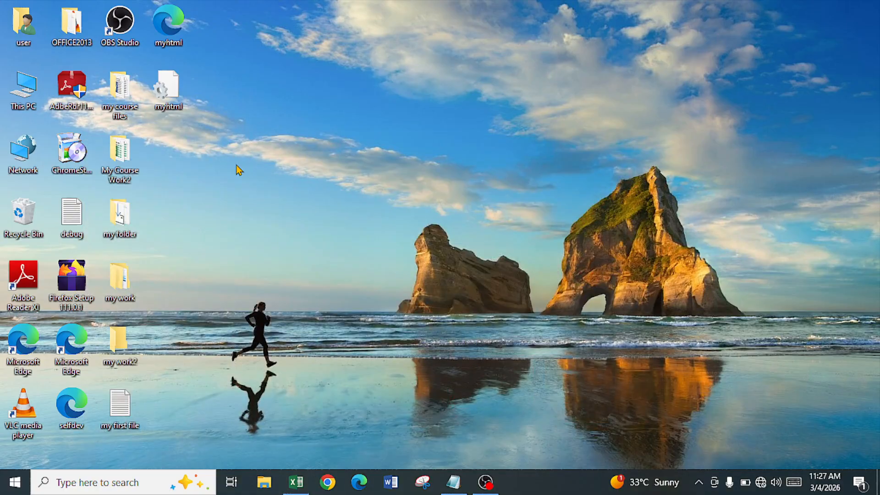
left_click(301, 478)
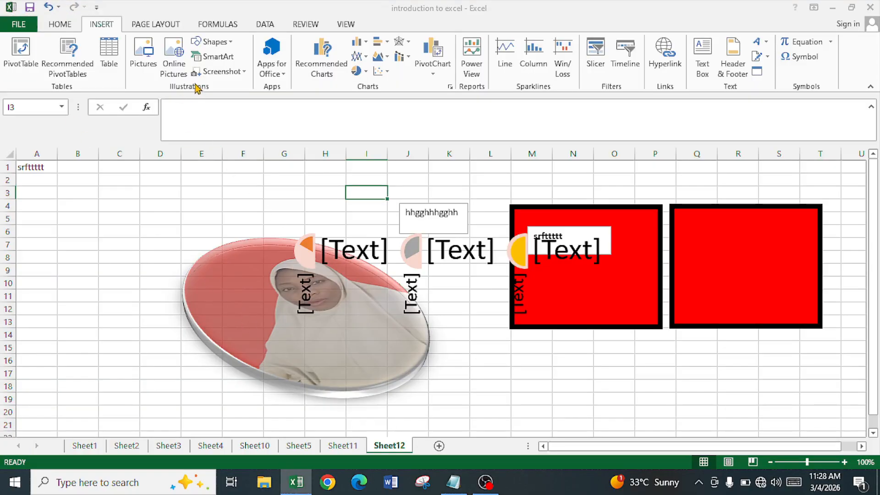
Insert a screen clipping of the desktop's upper-left area, about 8.35" wide and 3.92" high.
left_click(249, 74)
left_click(246, 92)
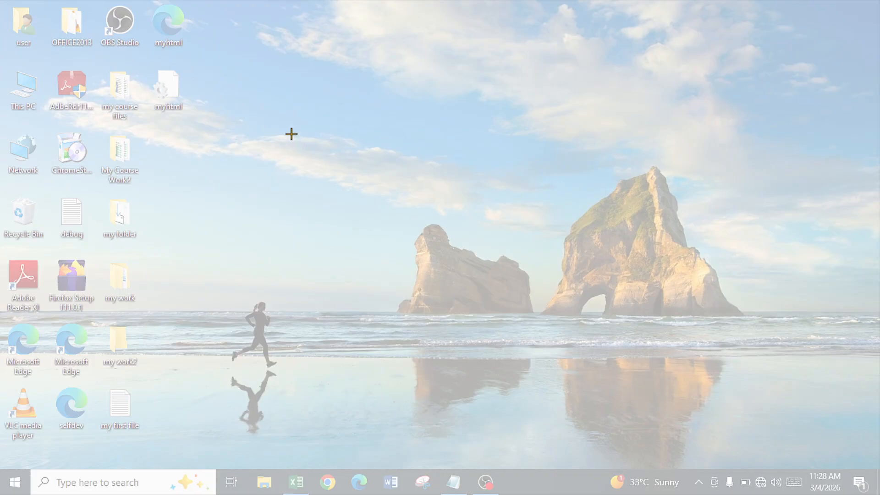
left_click_drag(1, 3, 517, 247)
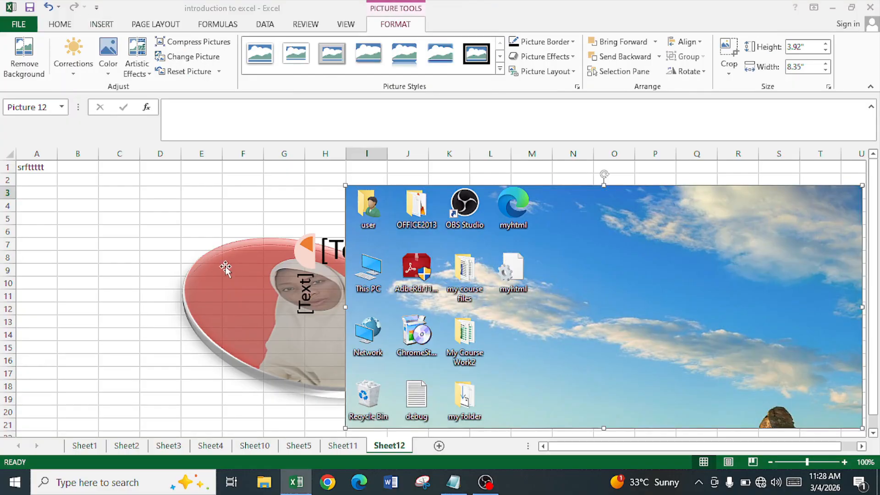
Move the desktop clipping over about A2:M21, clear of the second red rectangle.
left_click_drag(556, 334, 323, 316)
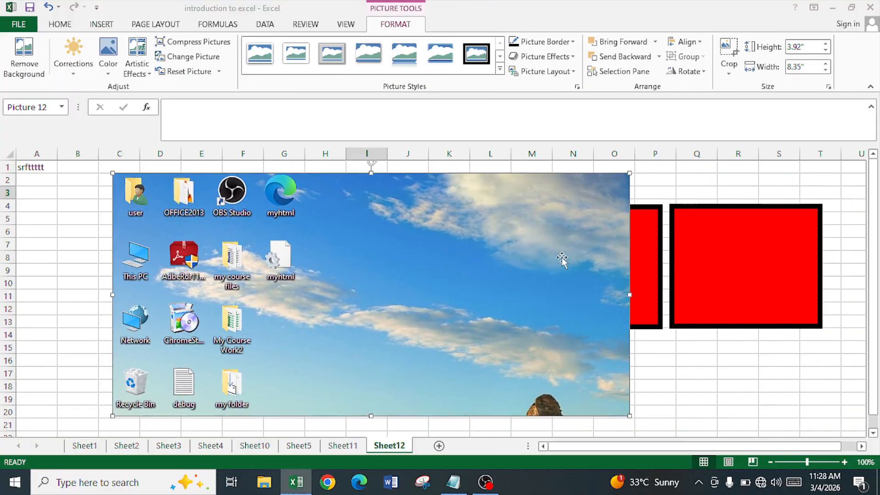
left_click(655, 342)
left_click(695, 360)
left_click_drag(494, 283, 410, 286)
left_click(107, 25)
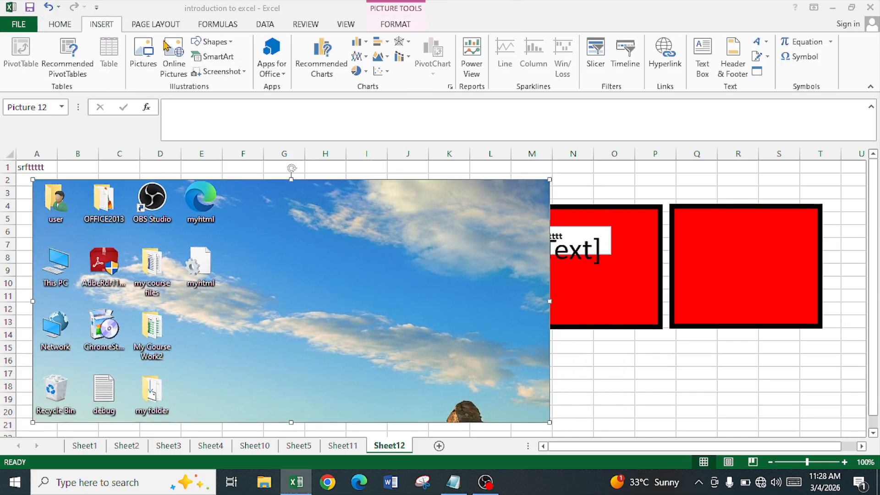